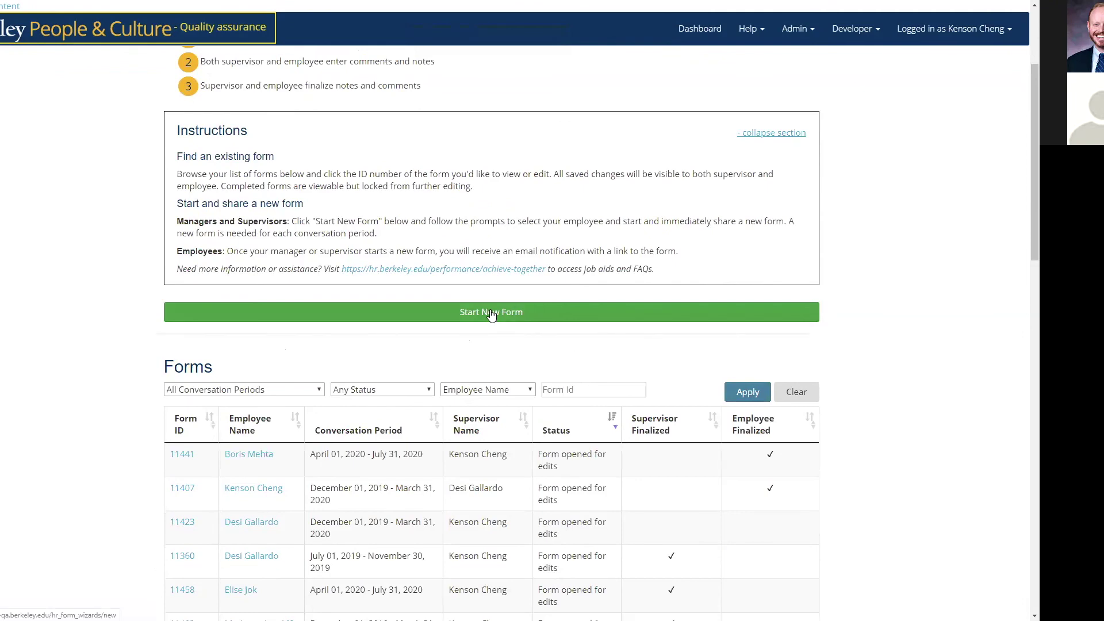
- Examine the dashboard's list of forms, including their conversation periods, statuses and supervisor and employee finalization marks
scroll(500, 322, down, 1)
scroll(546, 382, down, 1)
scroll(547, 382, down, 3)
scroll(548, 382, up, 2)
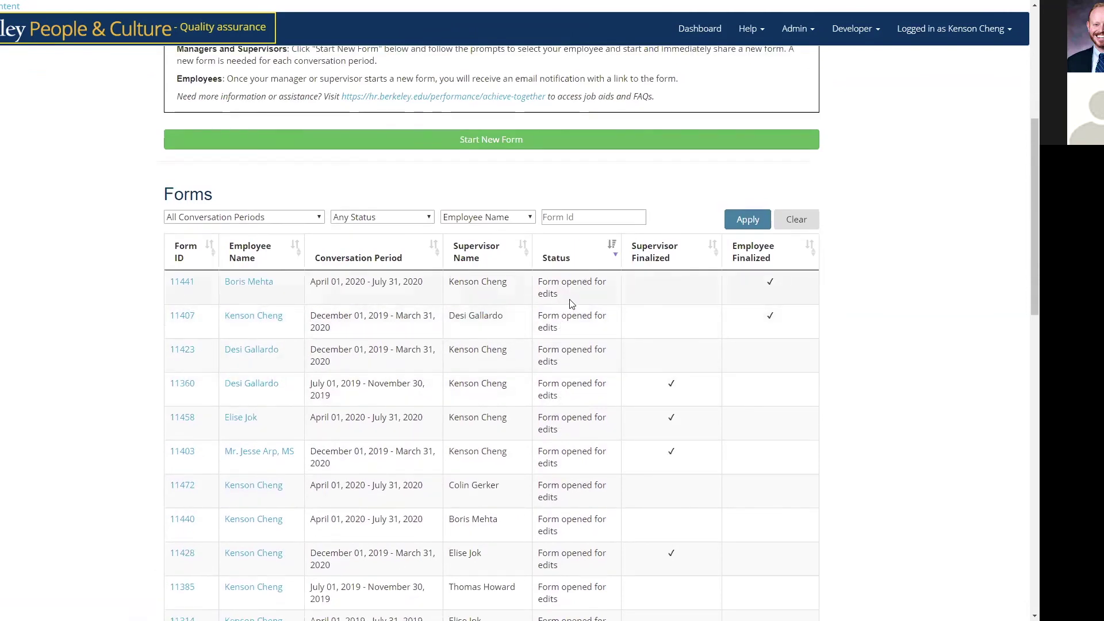
scroll(554, 361, down, 7)
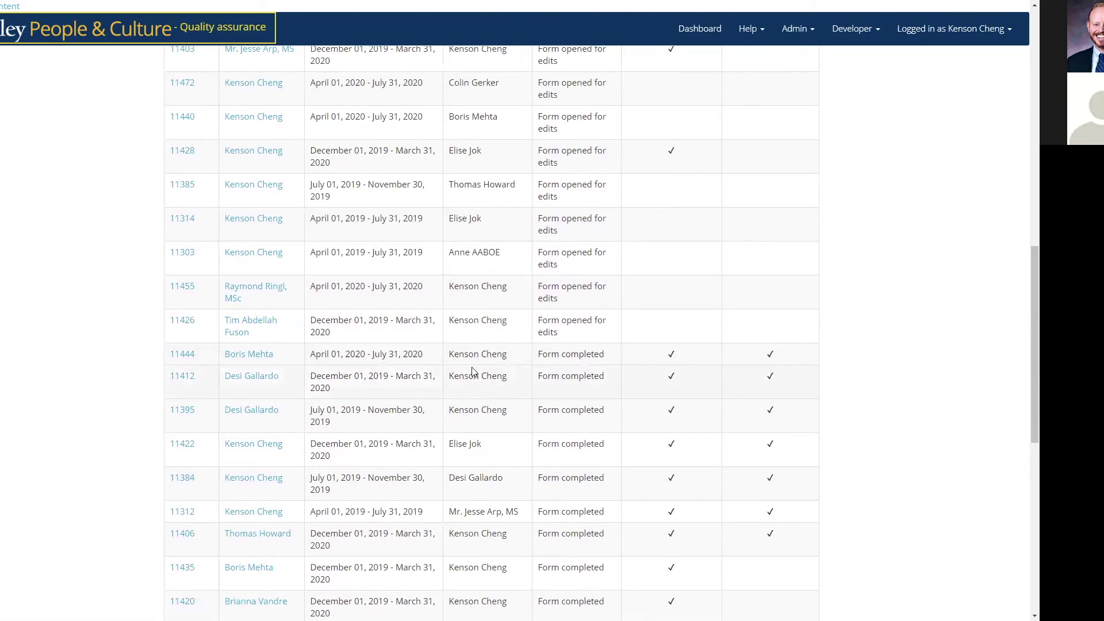
scroll(505, 366, up, 6)
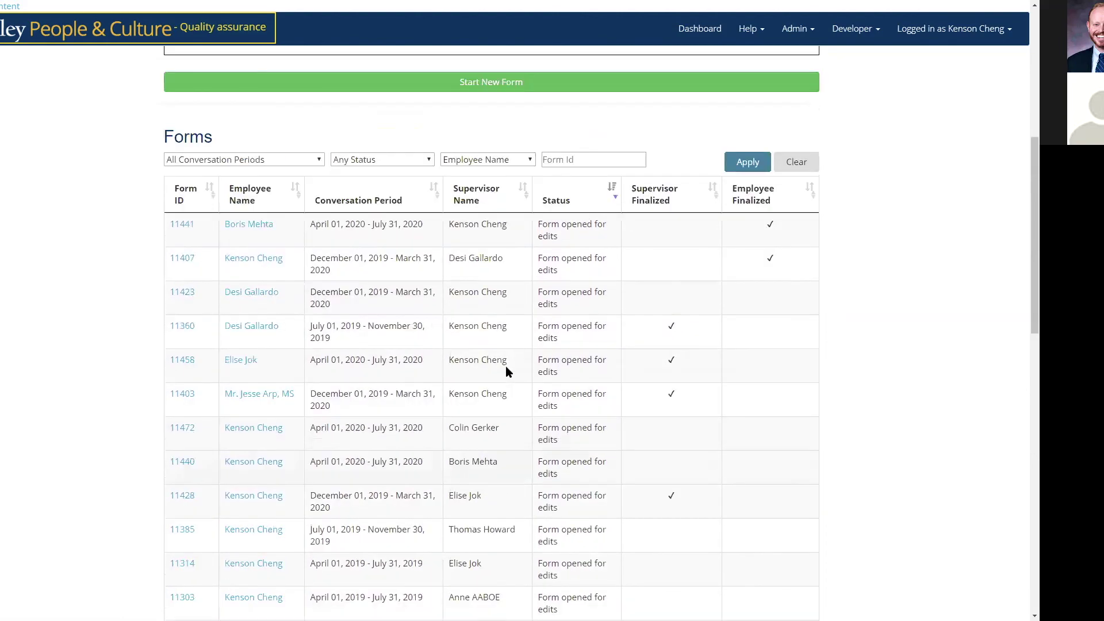
scroll(506, 371, up, 2)
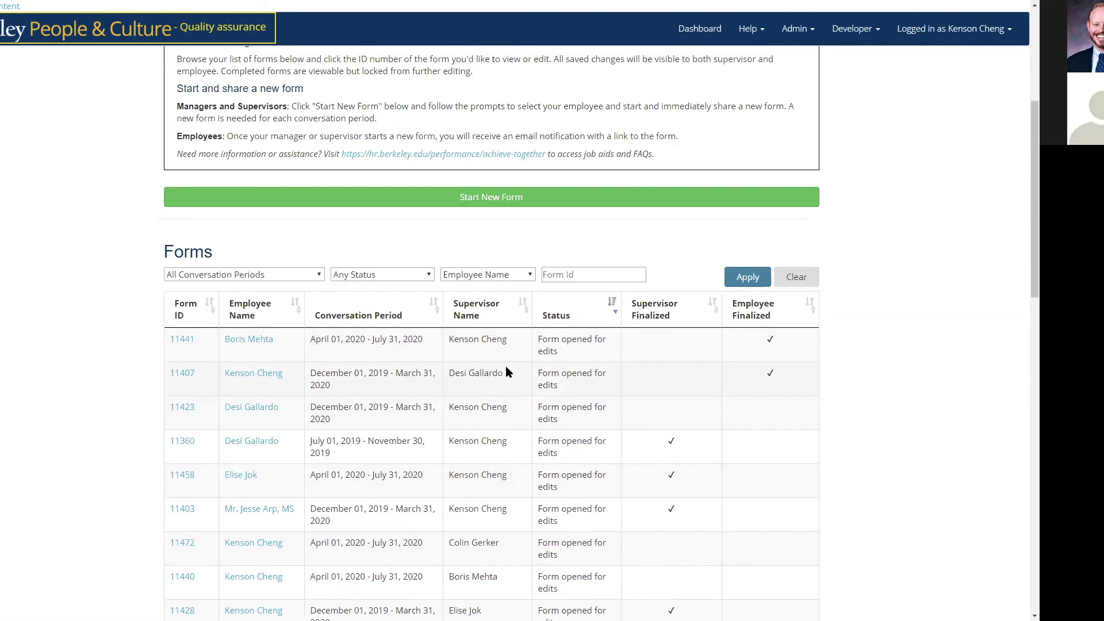
scroll(505, 372, up, 5)
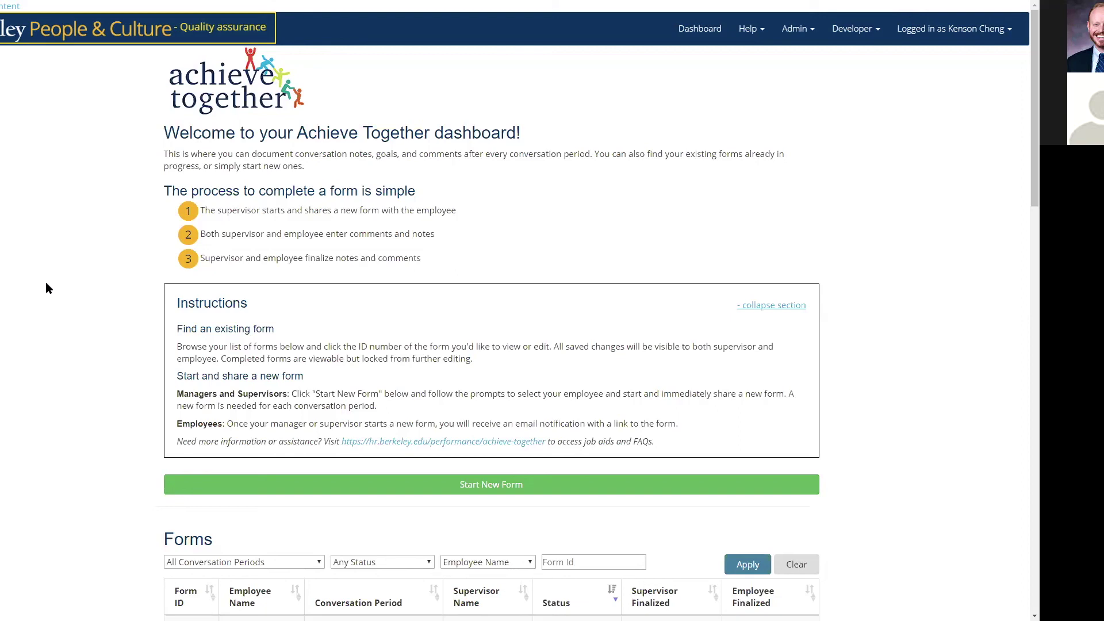
- Start a new form for the conversation period April 1, 2020 to July 31, 2020
click(418, 492)
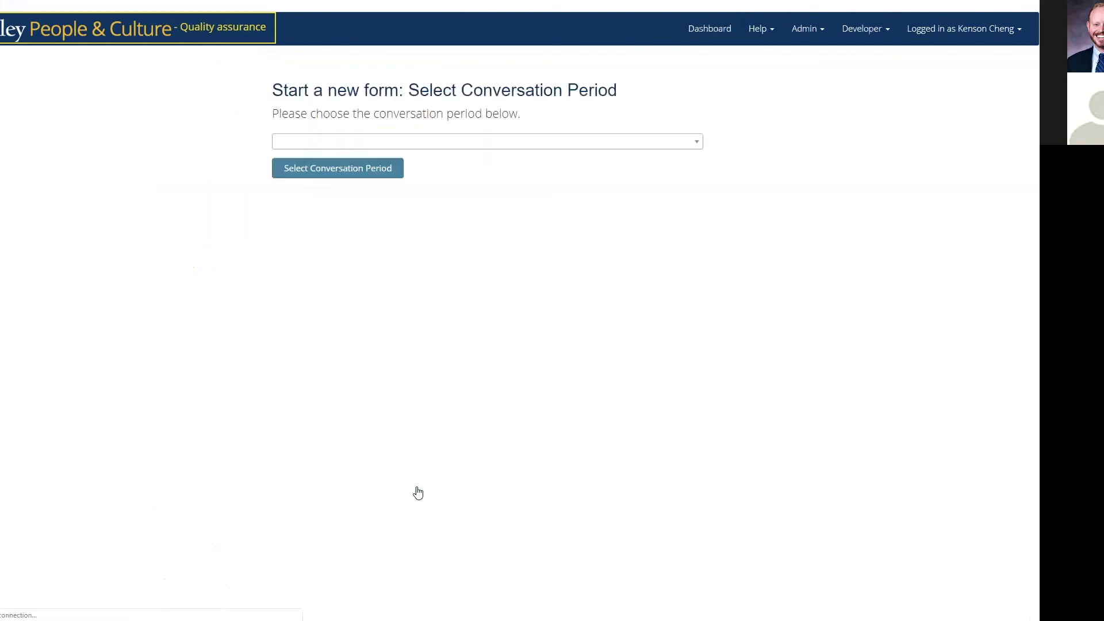
click(509, 151)
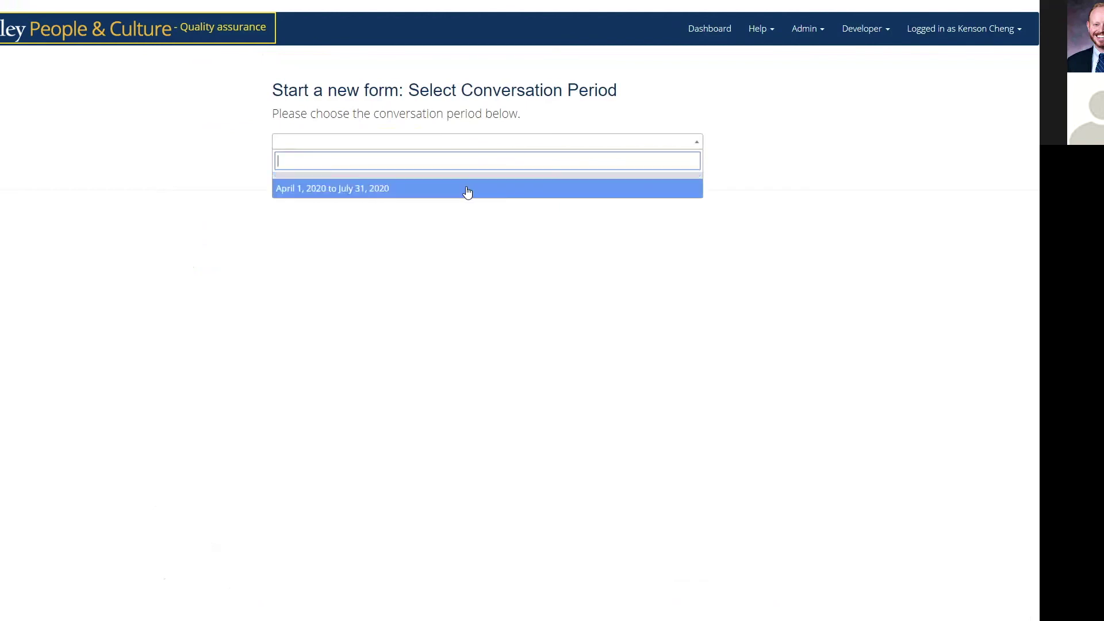
click(468, 190)
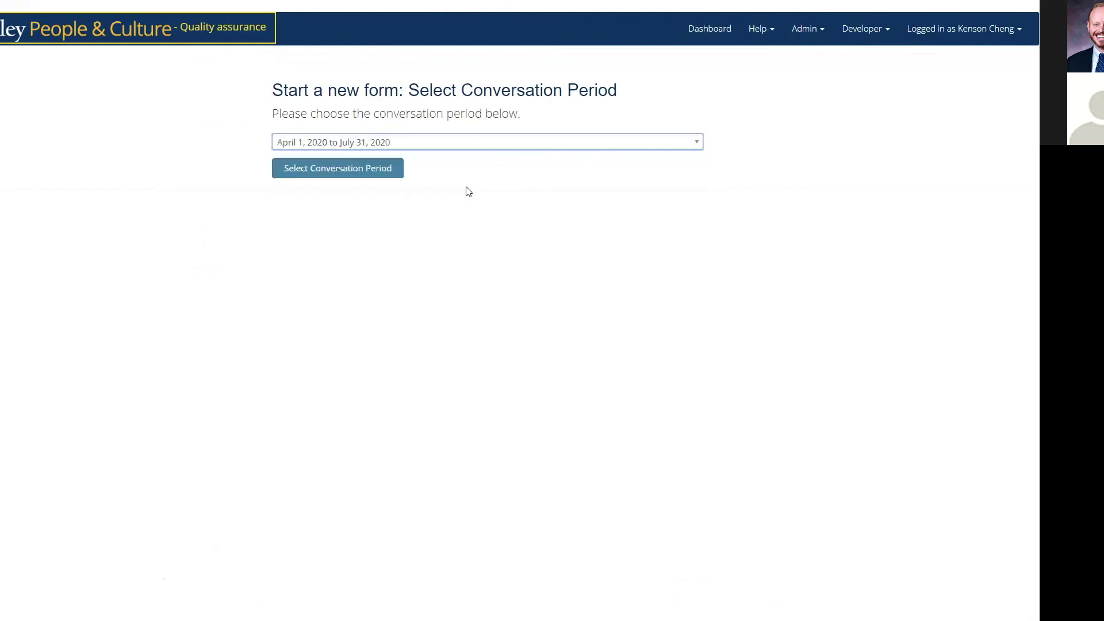
click(341, 172)
- Search for the employee by entering the first name and the beginning of the last name
click(343, 167)
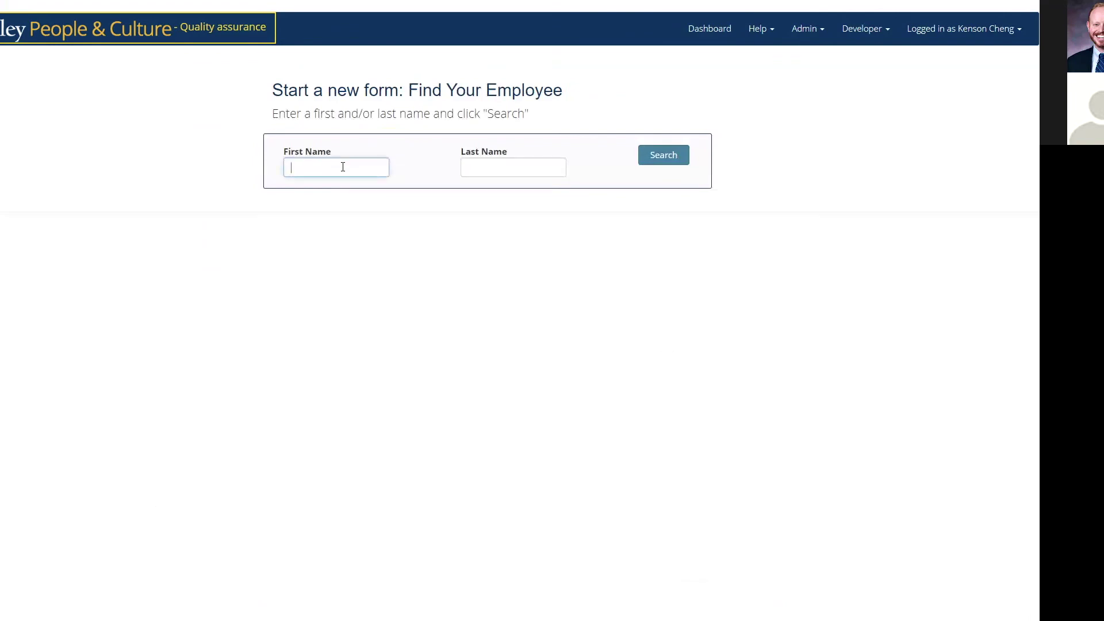
text(colin)
key(Tab)
text(ger)
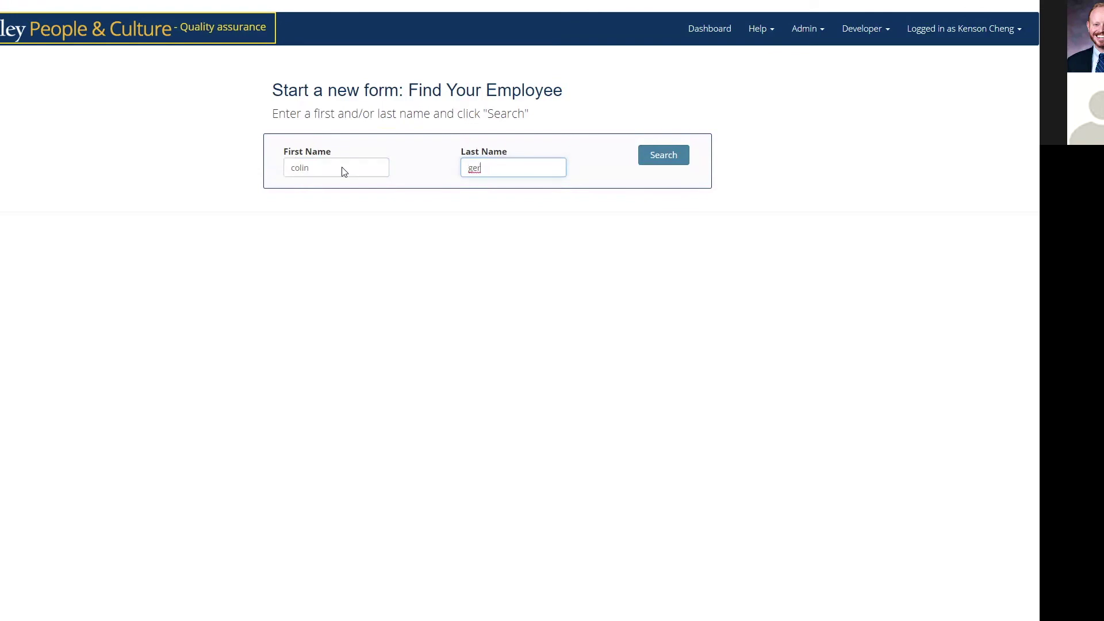
key(Return)
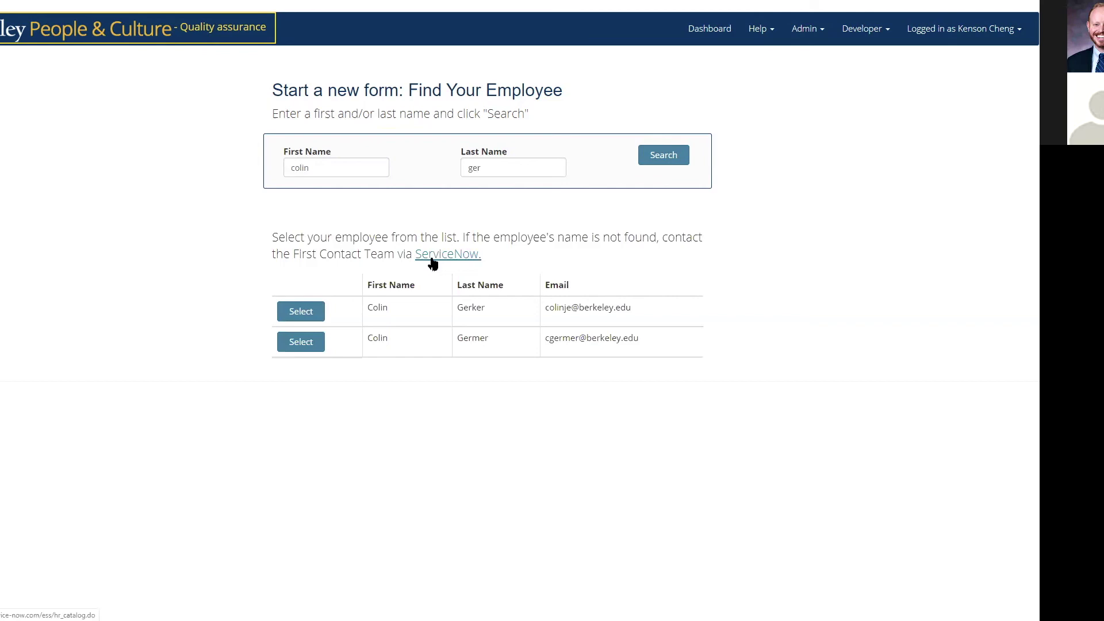
- Choose the first matching employee and select the TRAINER 3 job for the form
click(302, 311)
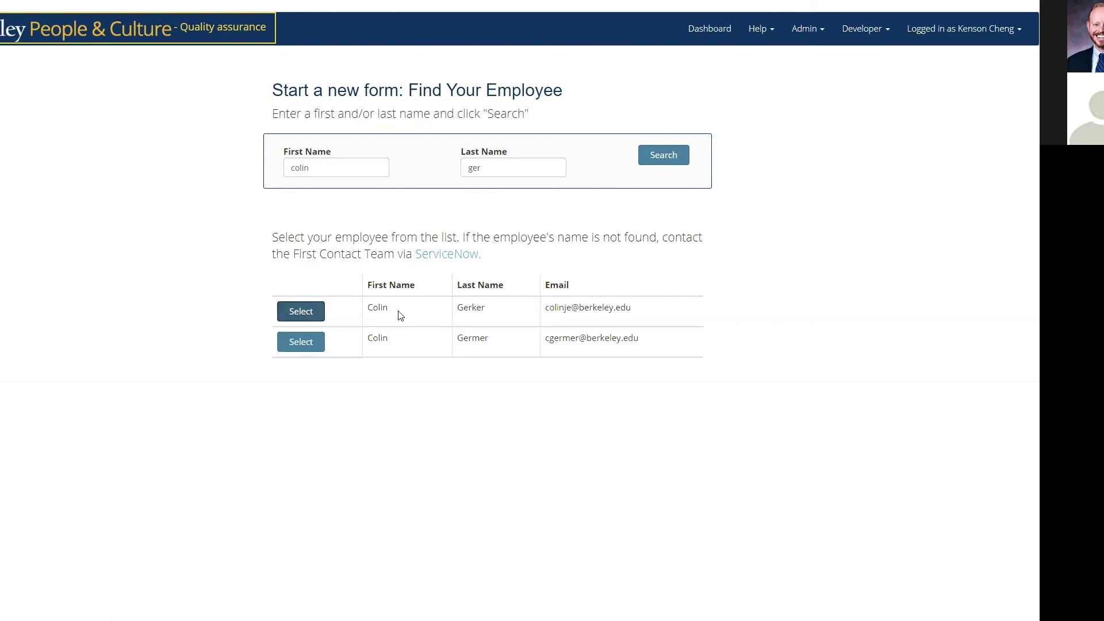
click(317, 318)
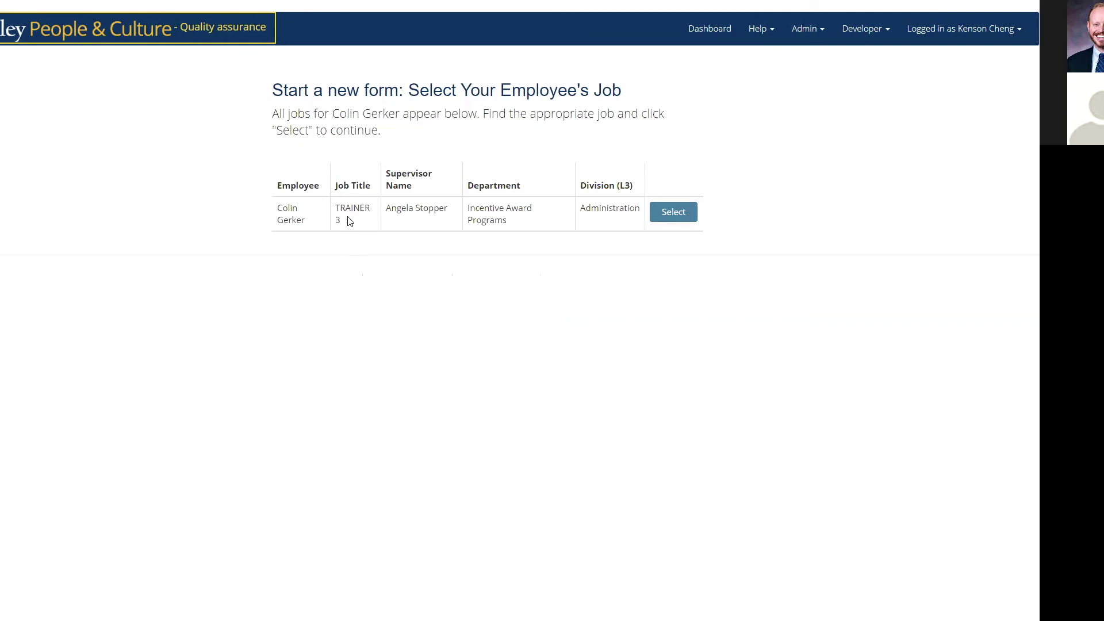
click(675, 213)
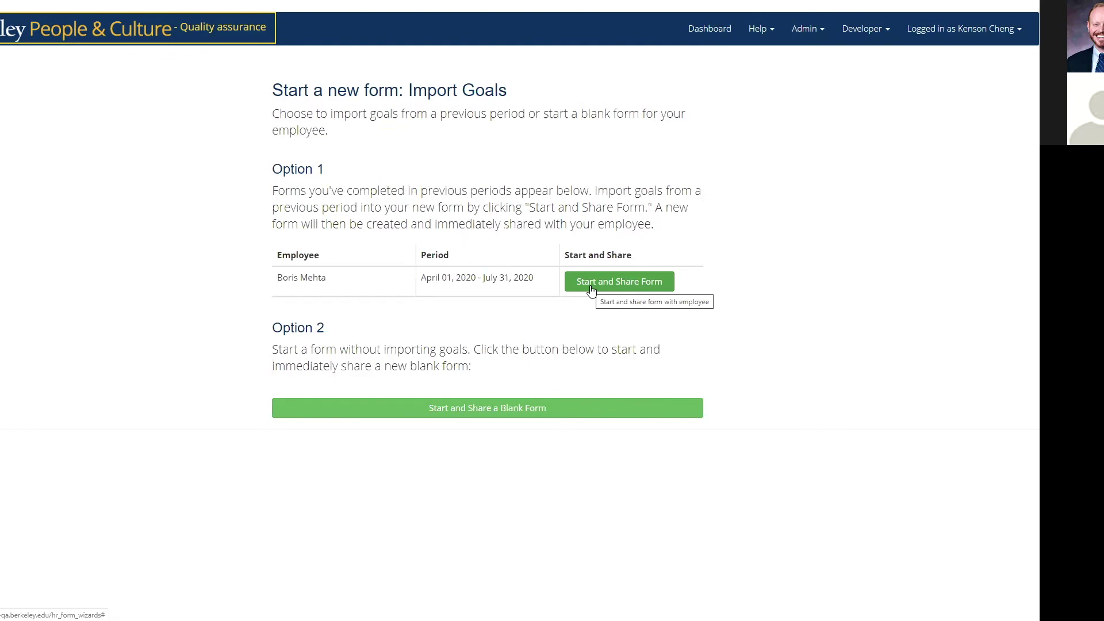
- Start and share a blank form with the employee without importing goals, and confirm it
click(592, 291)
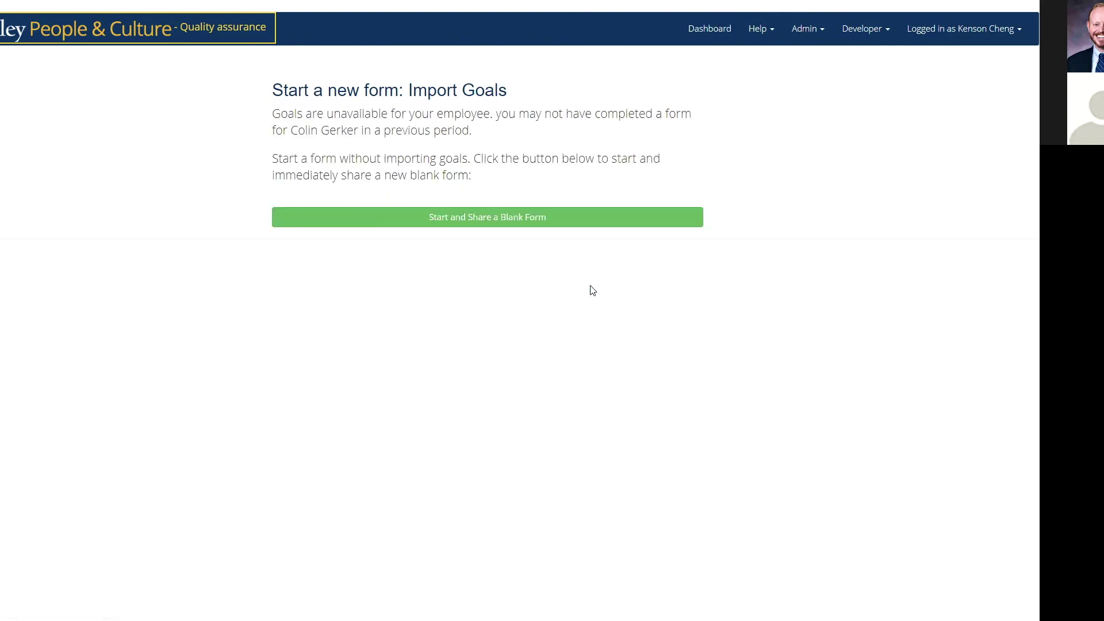
click(477, 223)
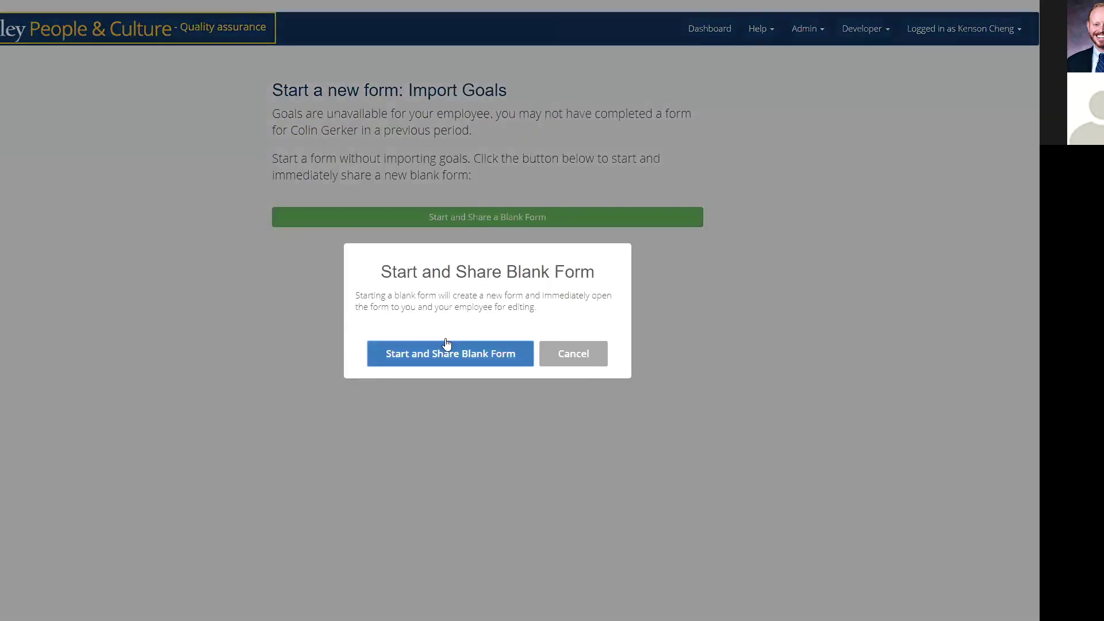
click(447, 345)
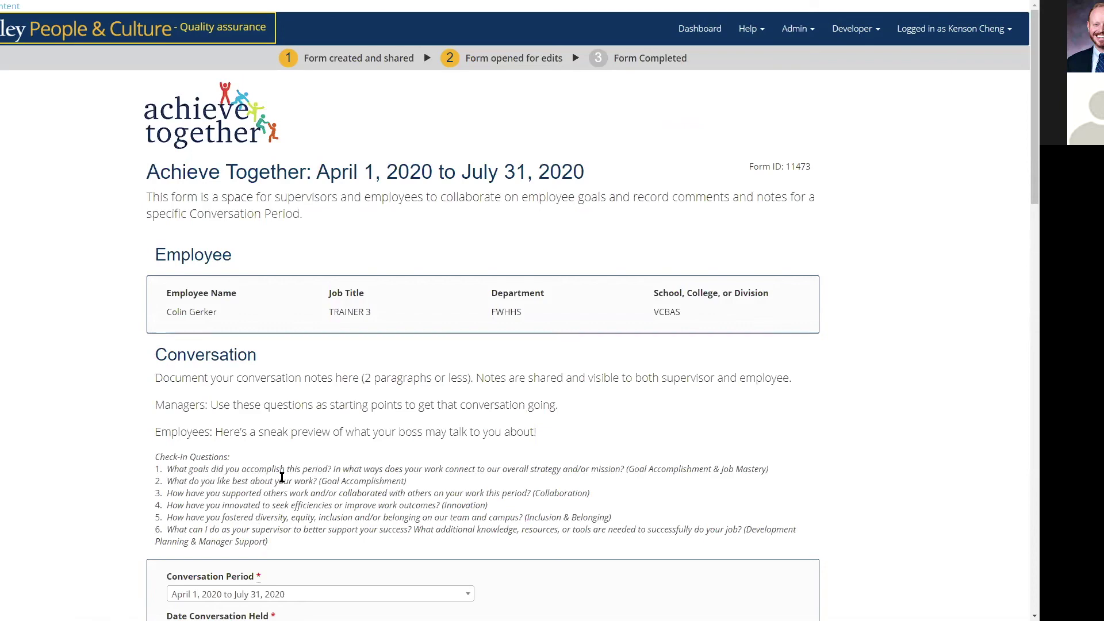
- Set the date the conversation was held to 05/13/2020 and activate the supervisor notes for writing
scroll(281, 477, down, 5)
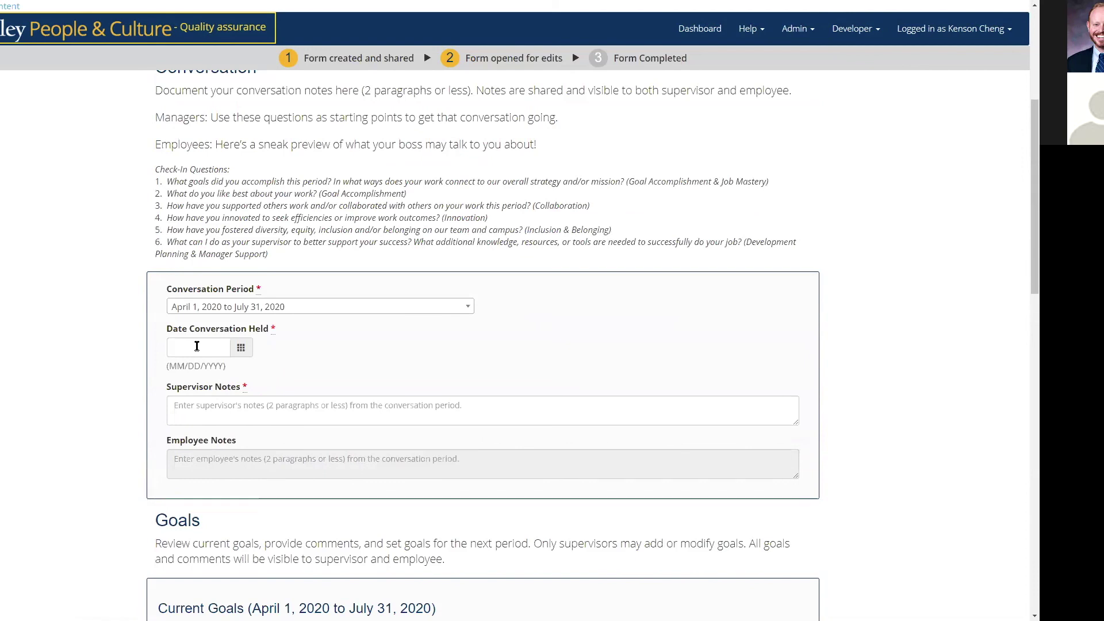
click(196, 345)
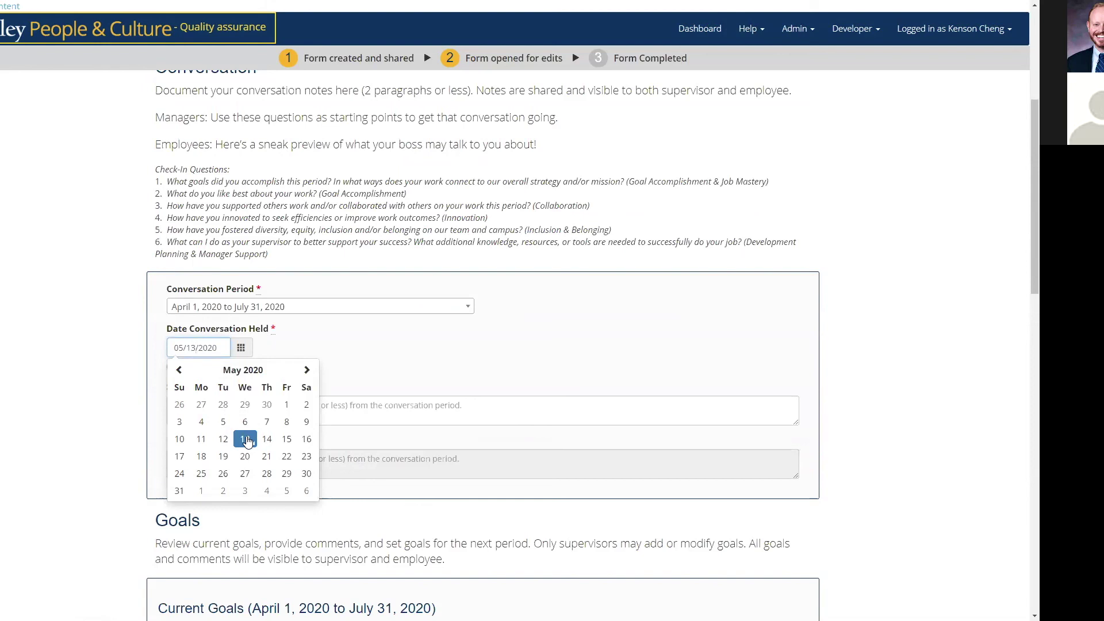
click(247, 440)
click(240, 415)
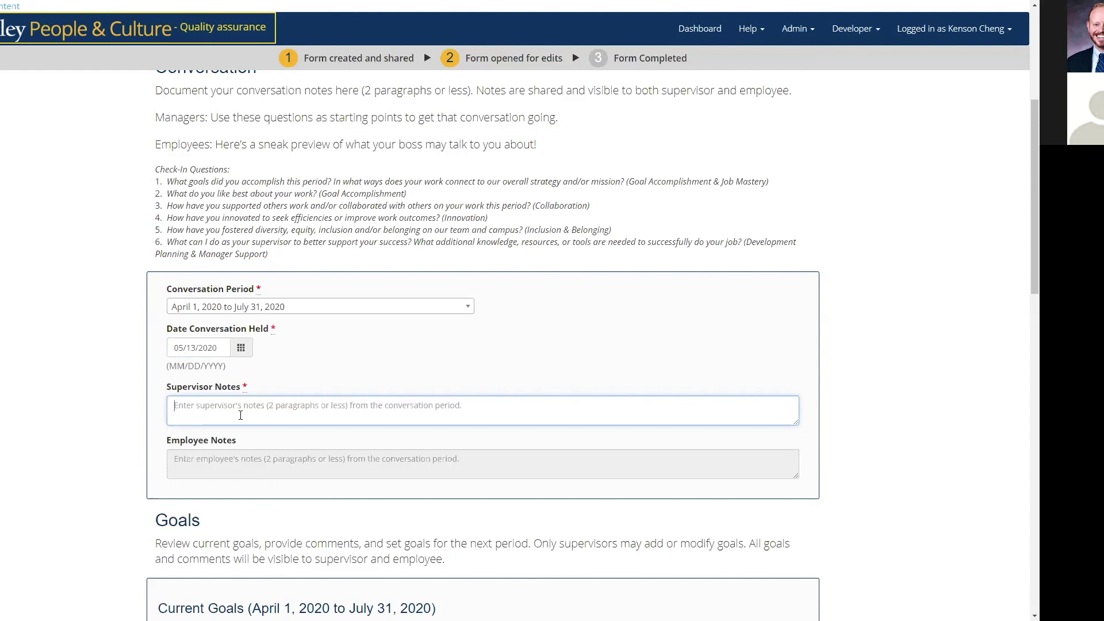
- Add extra goal entries to the current period and enter "Here are some goals" as Goal #1
scroll(240, 415, down, 7)
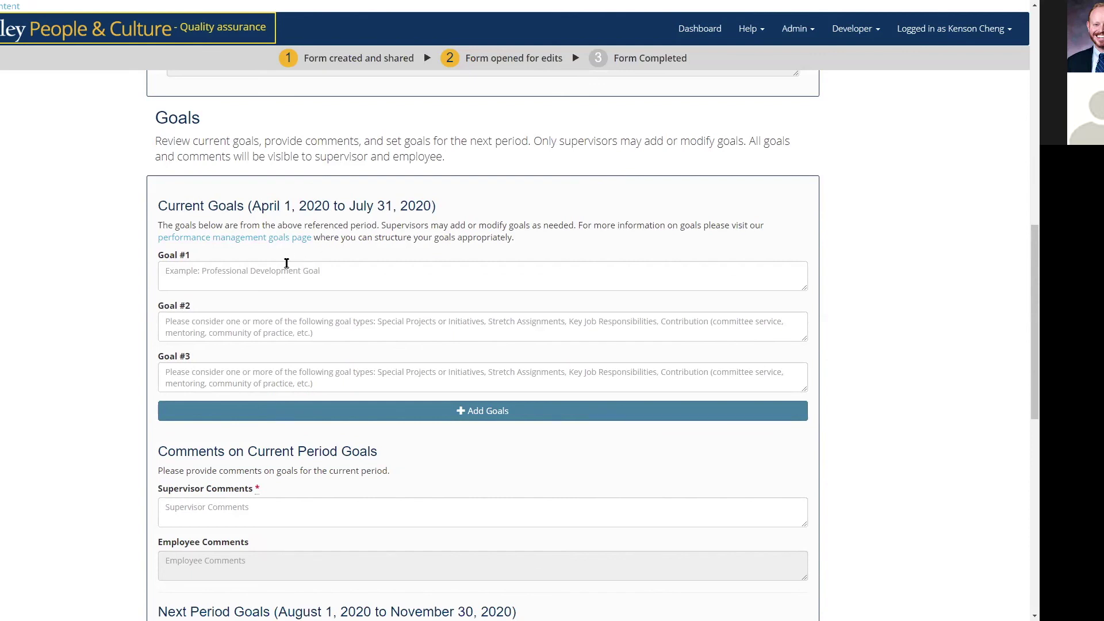
click(464, 412)
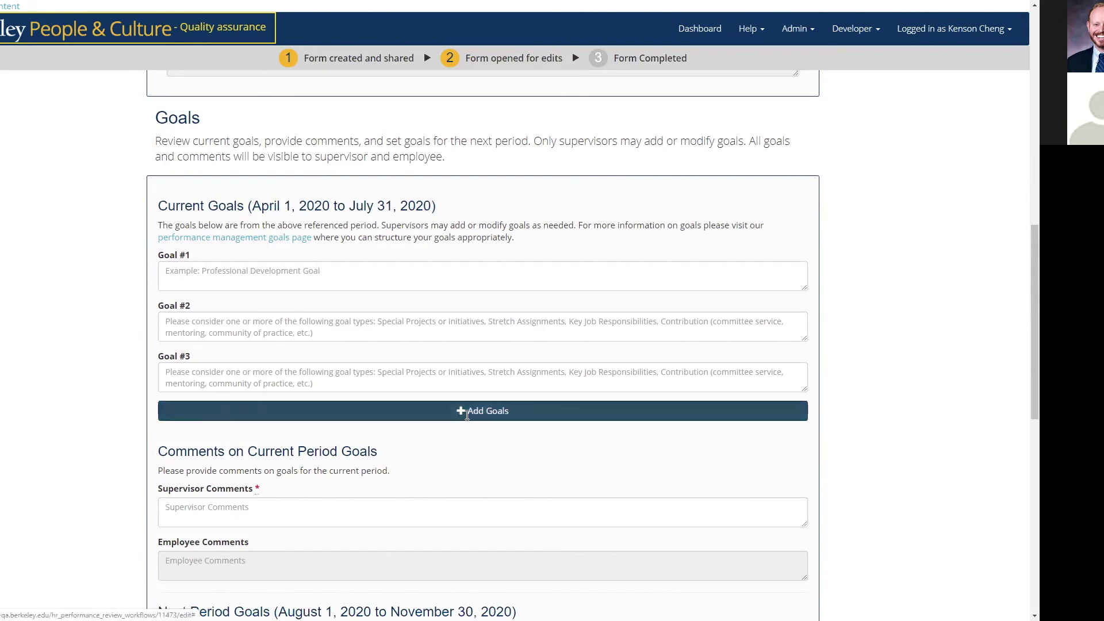
click(195, 268)
text(Hre)
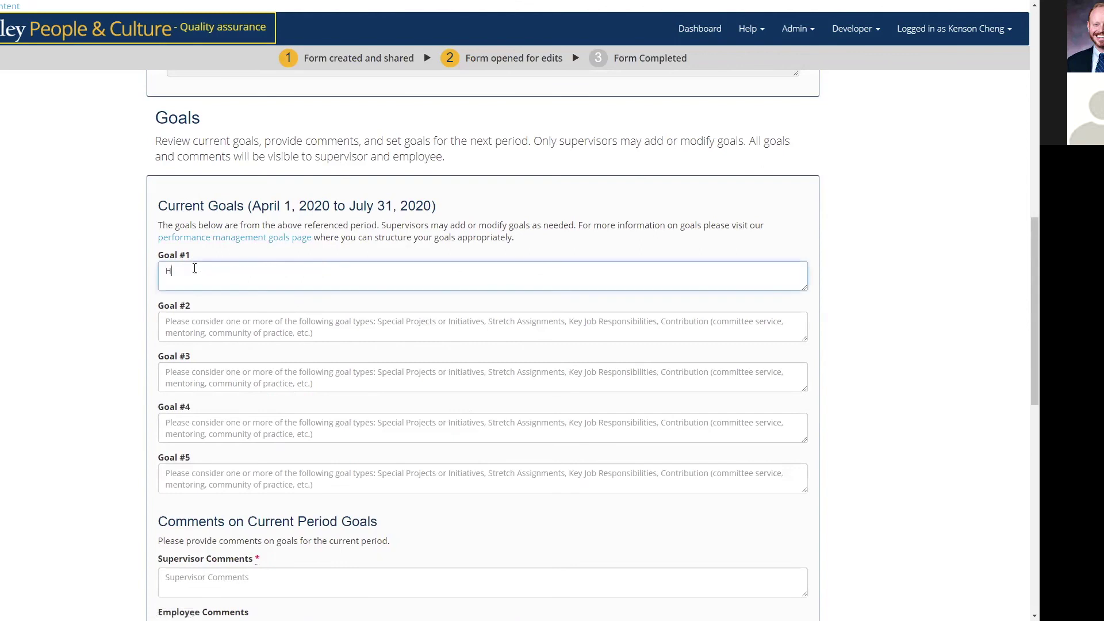
key(BackSpace)
key(BackSpace)
text(ere are some goals)
- Enter "Here are some more goals" as current Goal #2 and copy that text into Goals #3 and #4
click(199, 323)
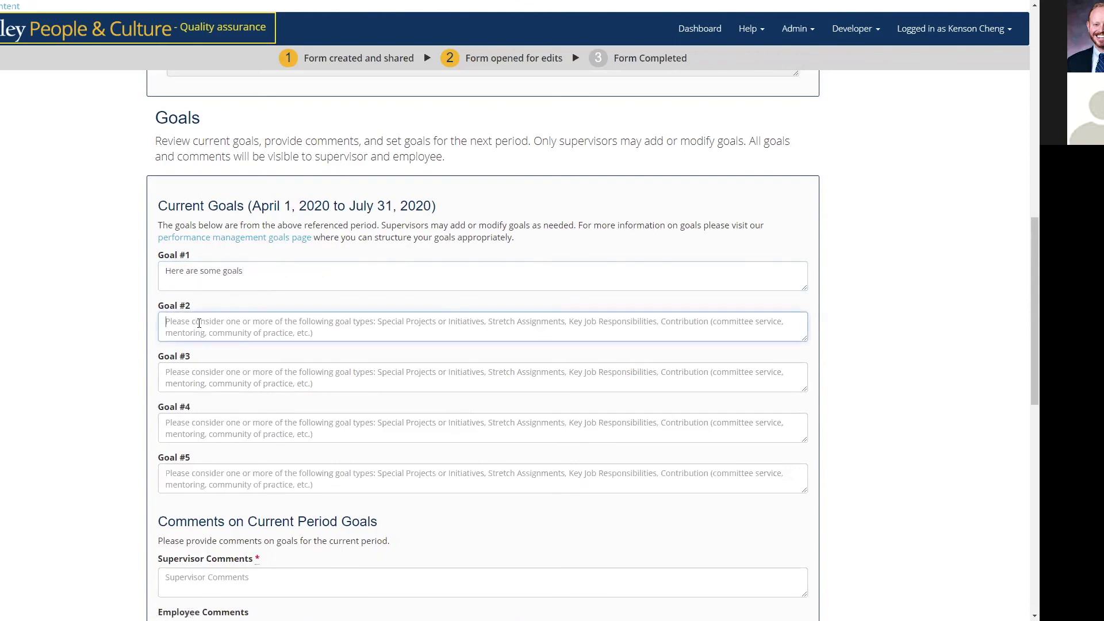
text(Here are)
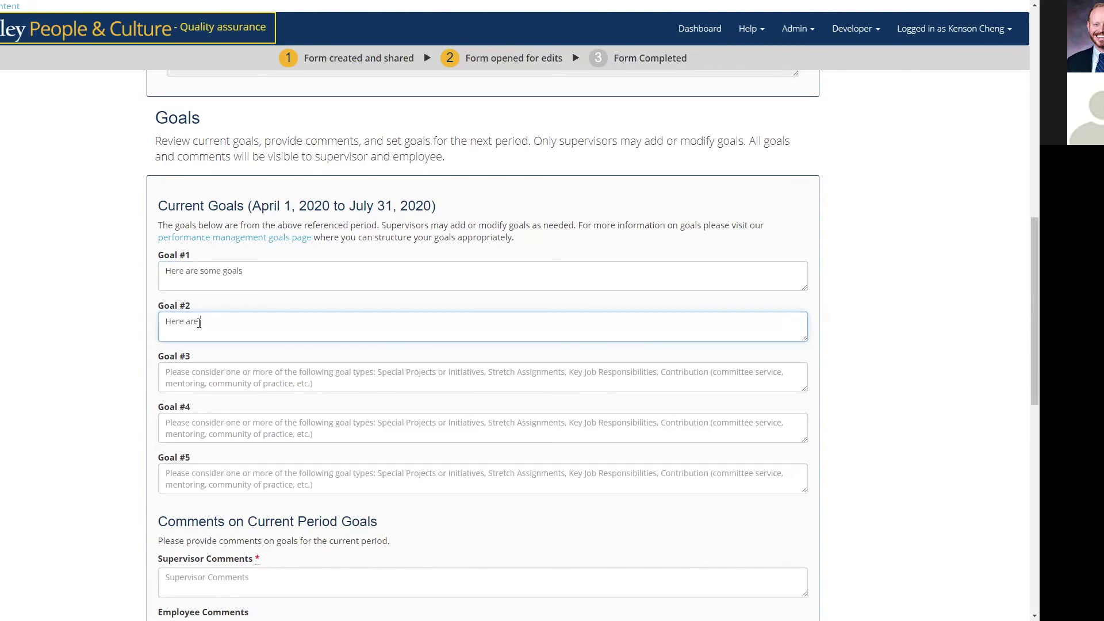
text( some more goals)
key(ctrl+a)
key(ctrl+c)
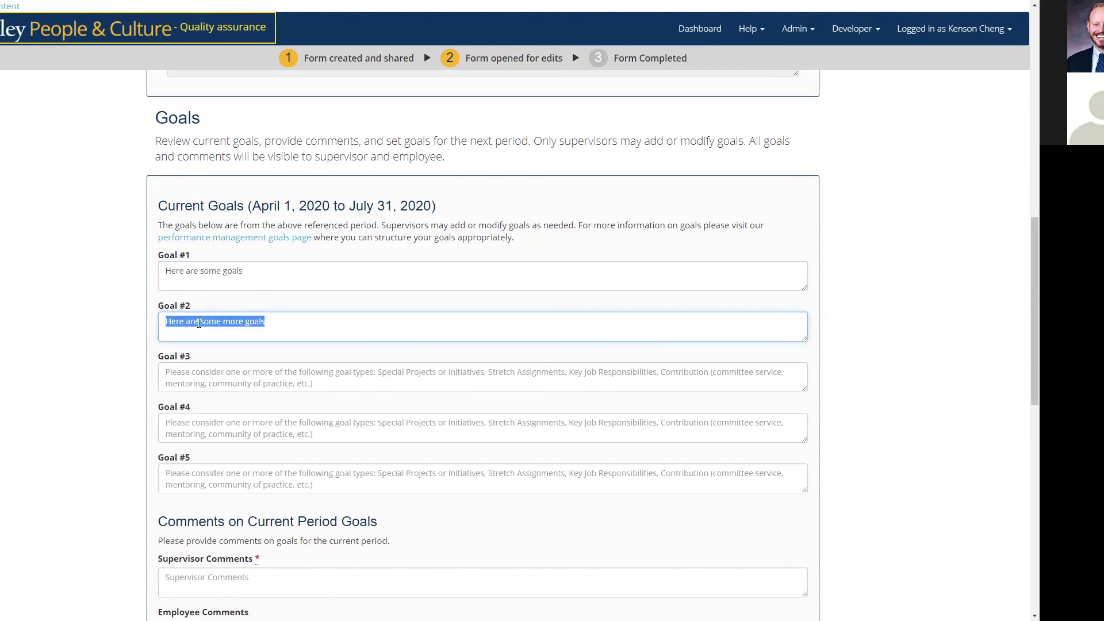
click(196, 371)
key(ctrl+v)
click(199, 427)
key(ctrl+v)
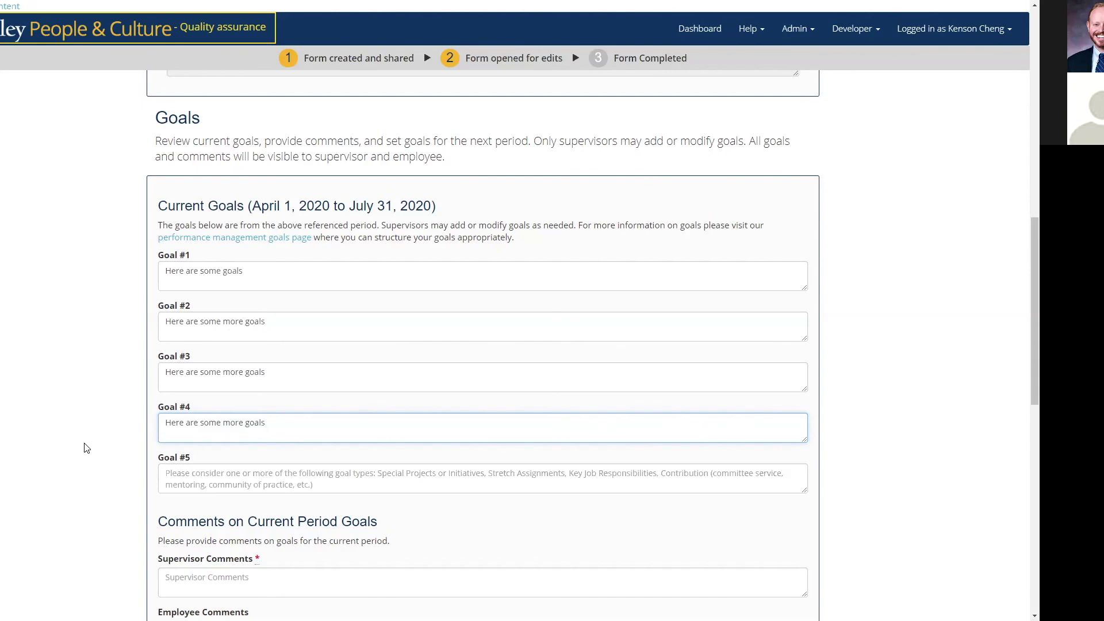
- Review the comments, next period goals and Save and Share sections, and check the form deletion option without deleting the form
scroll(86, 447, down, 3)
click(243, 419)
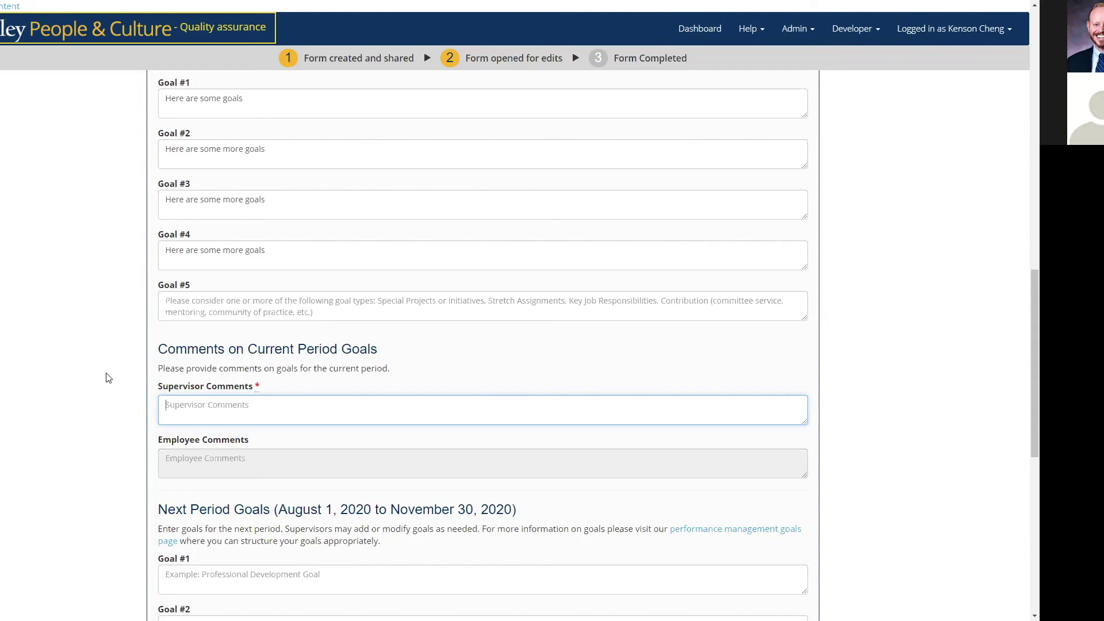
scroll(130, 401, down, 3)
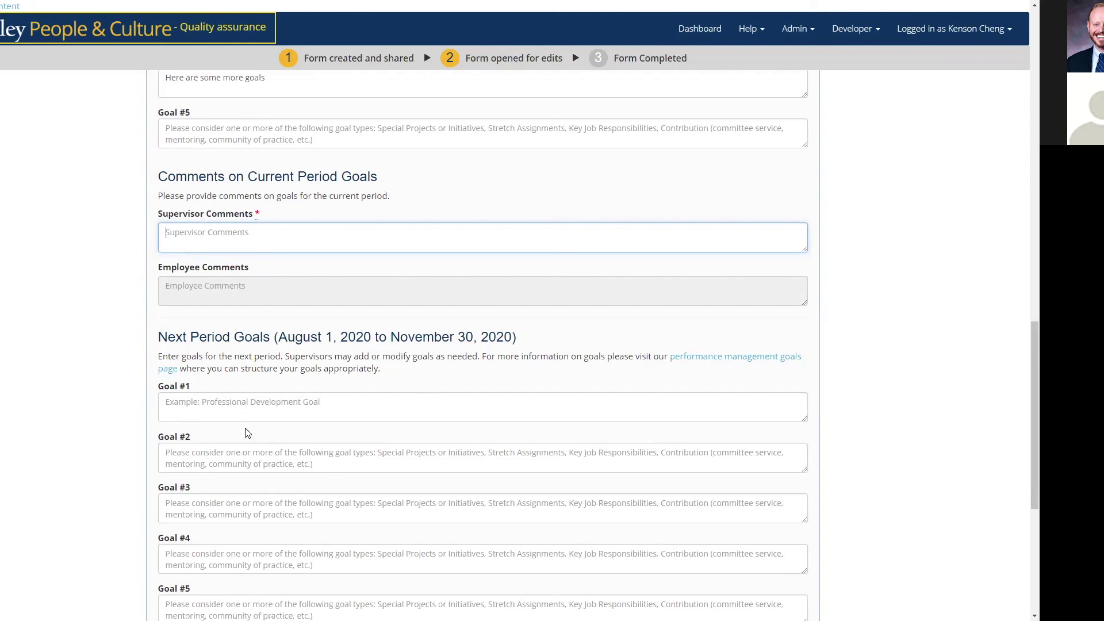
scroll(247, 432, down, 5)
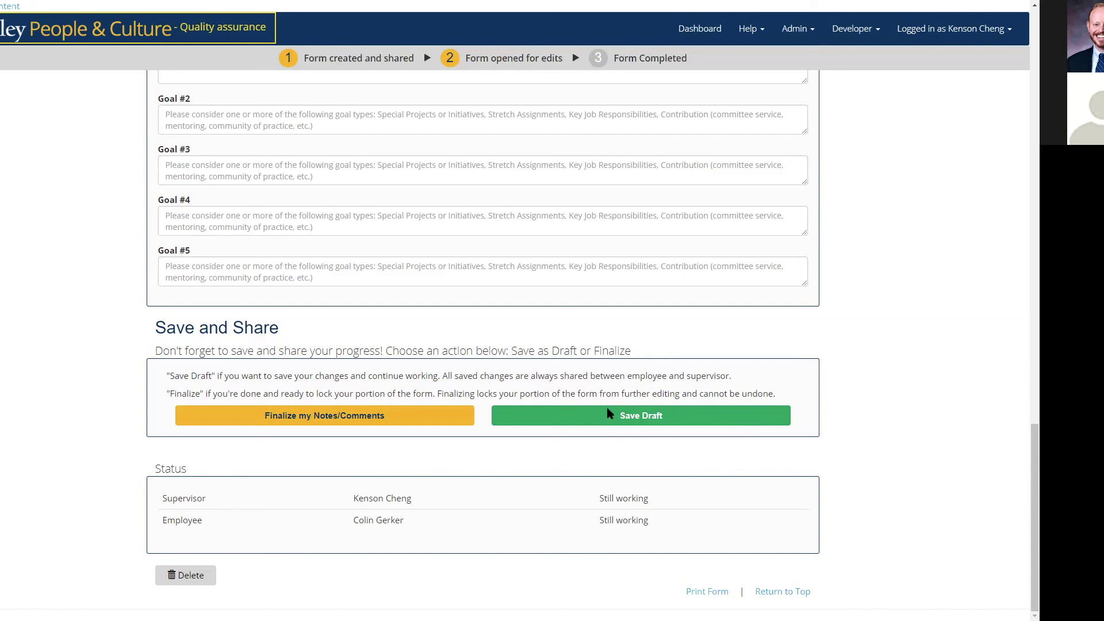
click(173, 576)
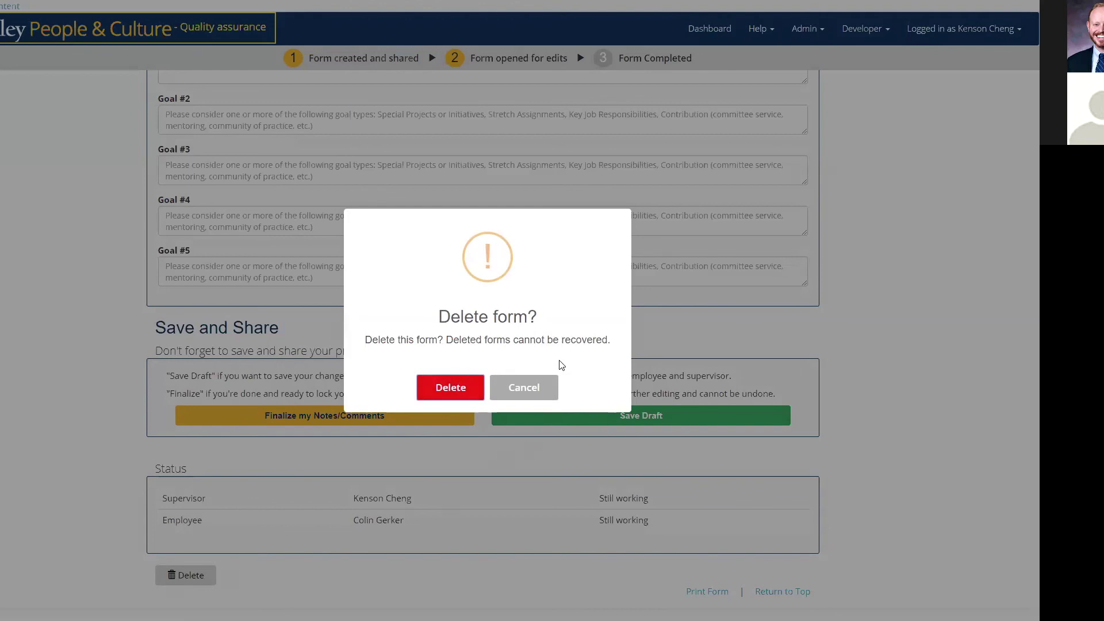
click(535, 388)
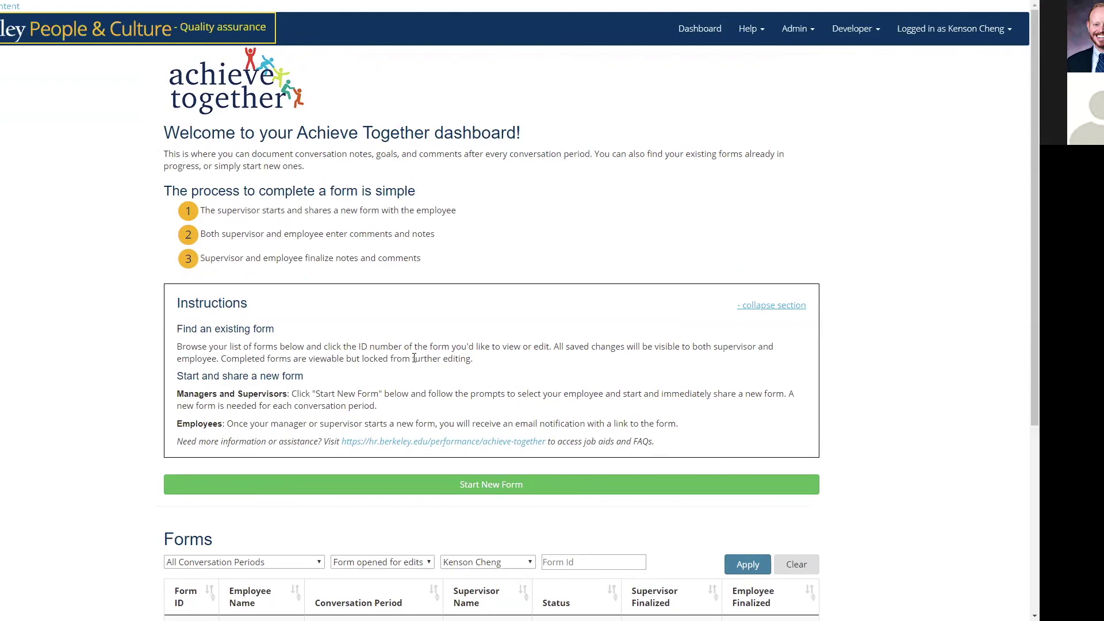
- Open form 11472 from the dashboard's forms list and view its conversation section from the employee's side
scroll(414, 358, down, 5)
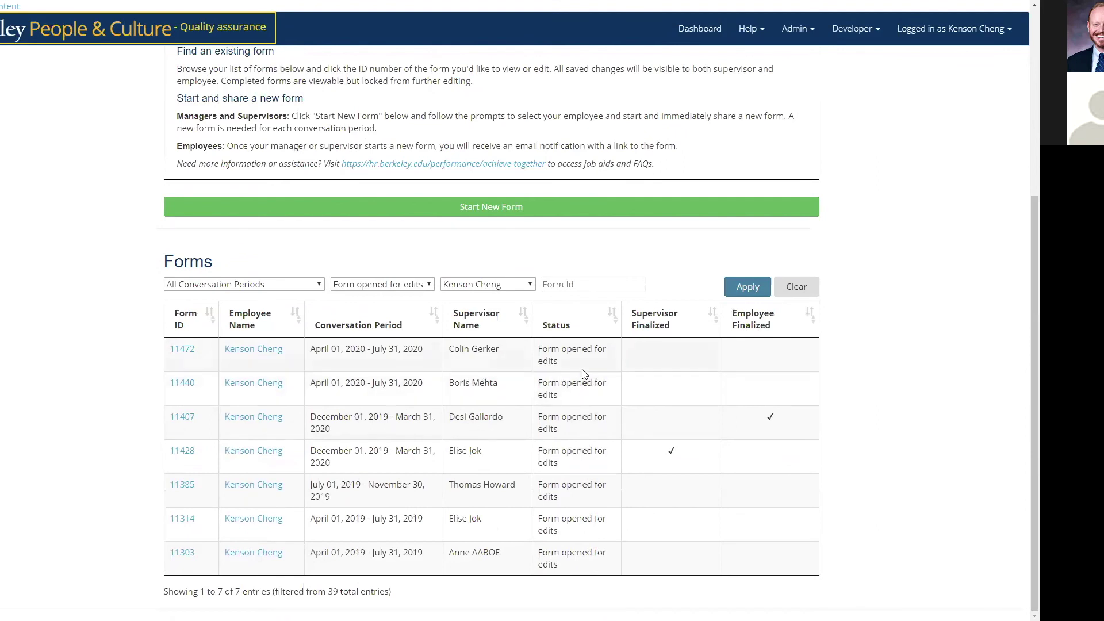
click(262, 354)
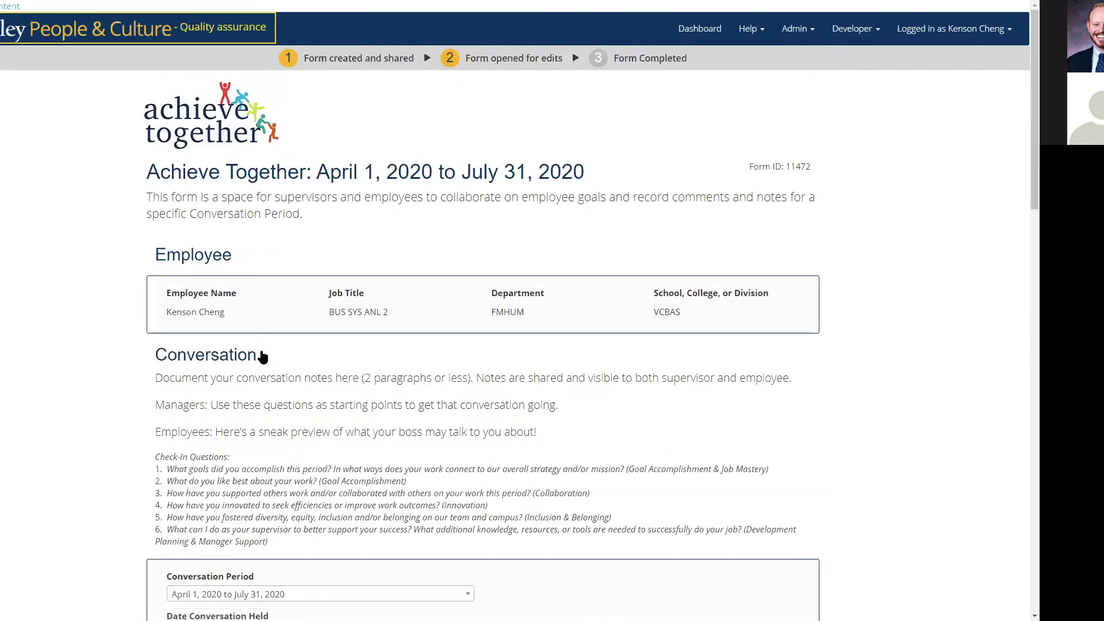
scroll(261, 356, down, 3)
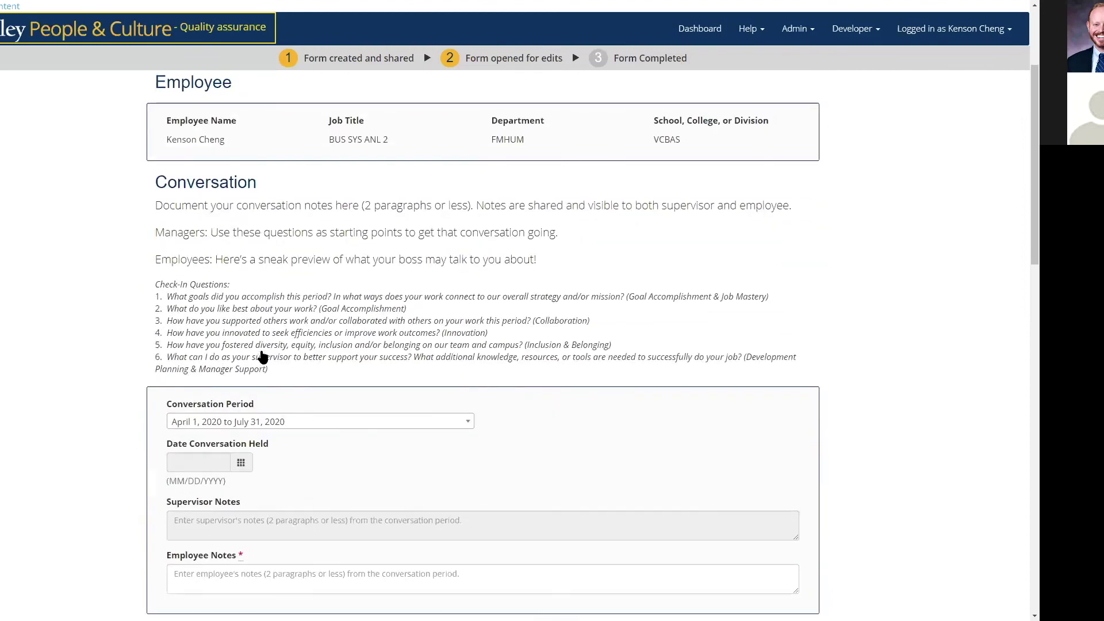
- Review form 11472's employee-side conversation questions, goals and comments, and enter "Some notes" as the Employee Notes
scroll(262, 357, down, 1)
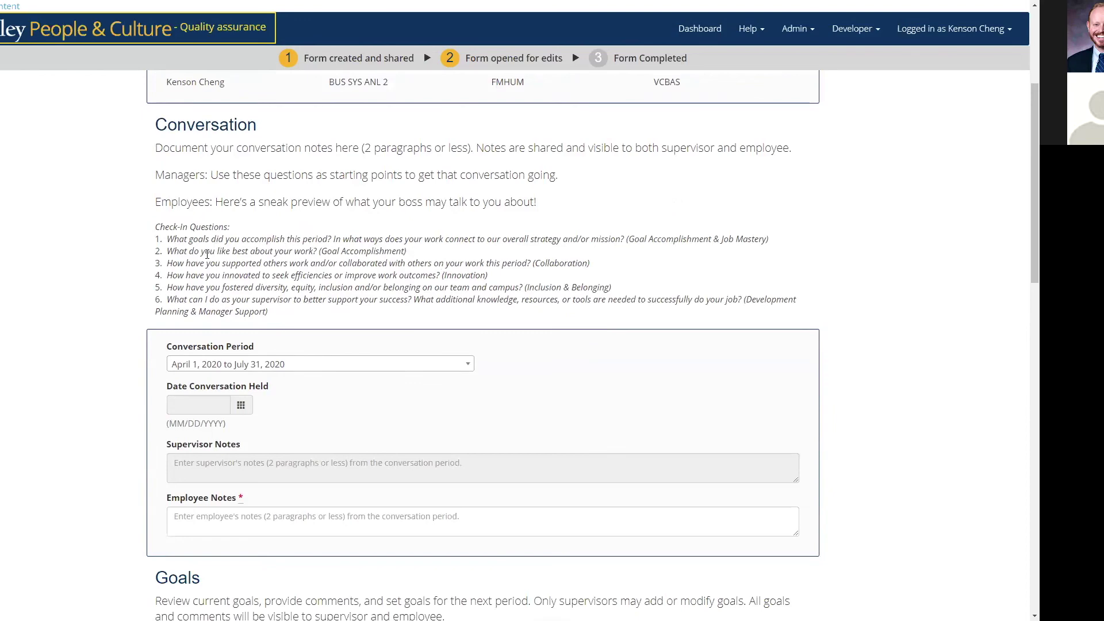
scroll(212, 266, up, 1)
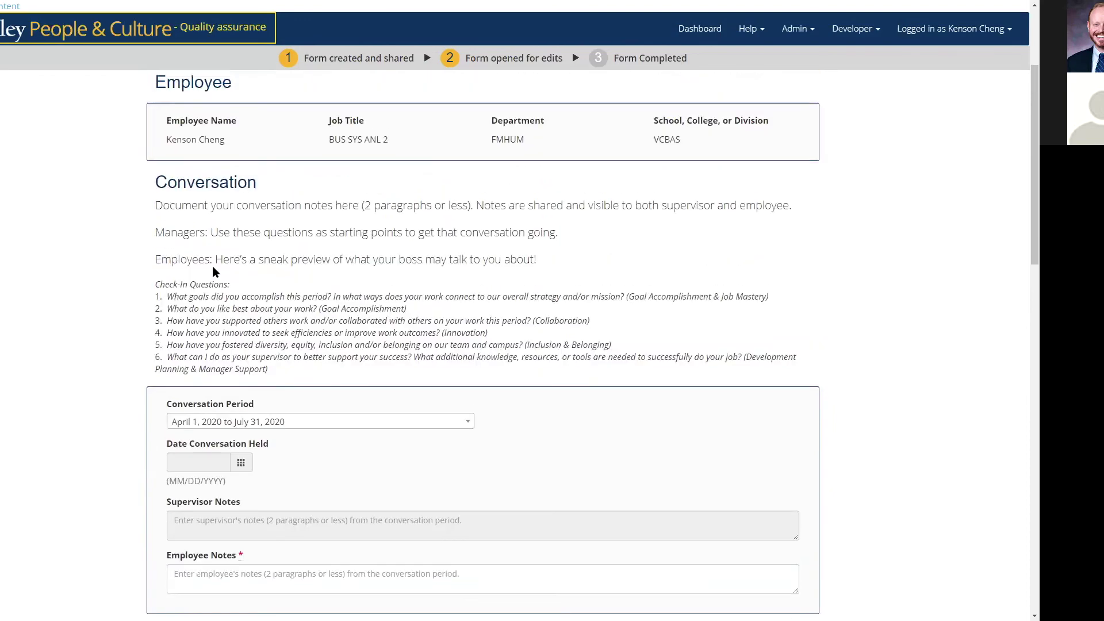
scroll(212, 271, down, 3)
click(228, 403)
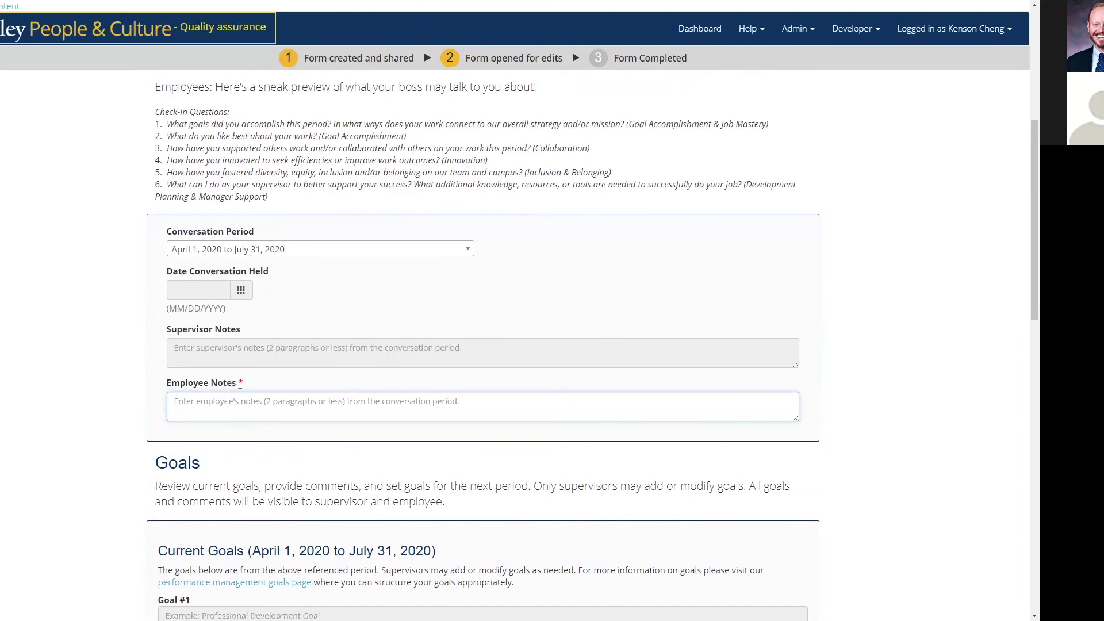
scroll(228, 403, down, 8)
click(225, 414)
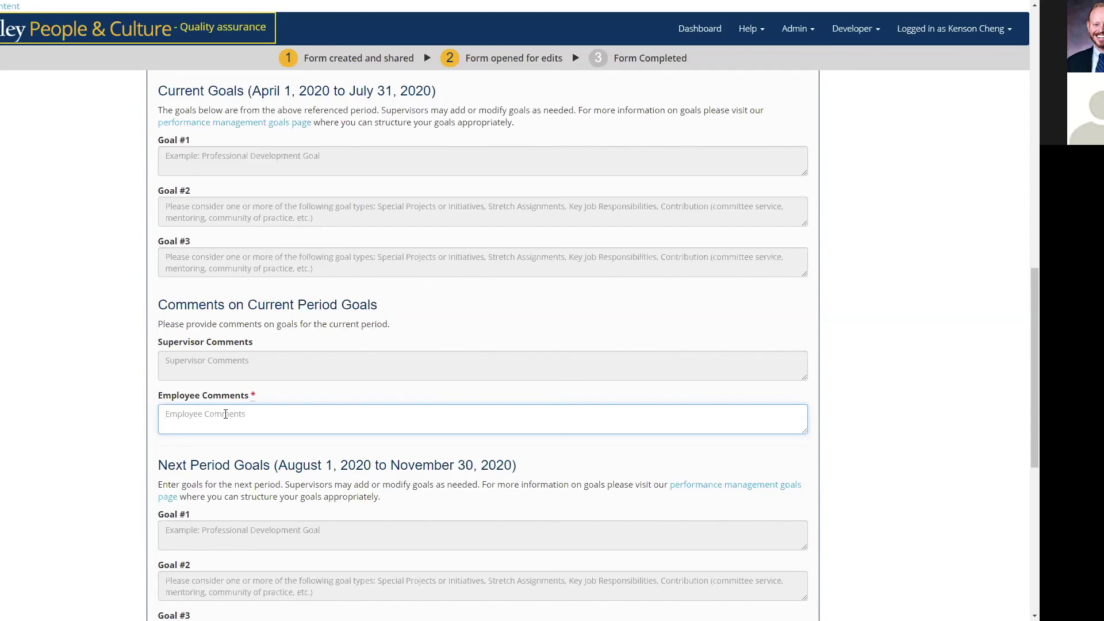
- Finalize the supervisor's notes and comments on form 11473 and check its goals and completion status
scroll(226, 414, down, 8)
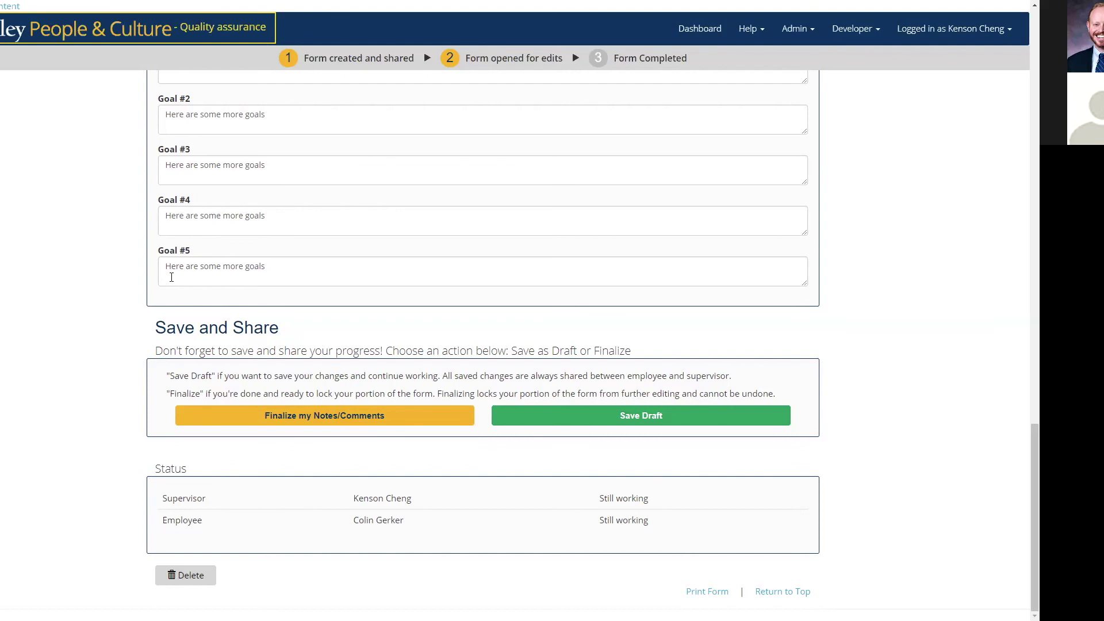
click(232, 422)
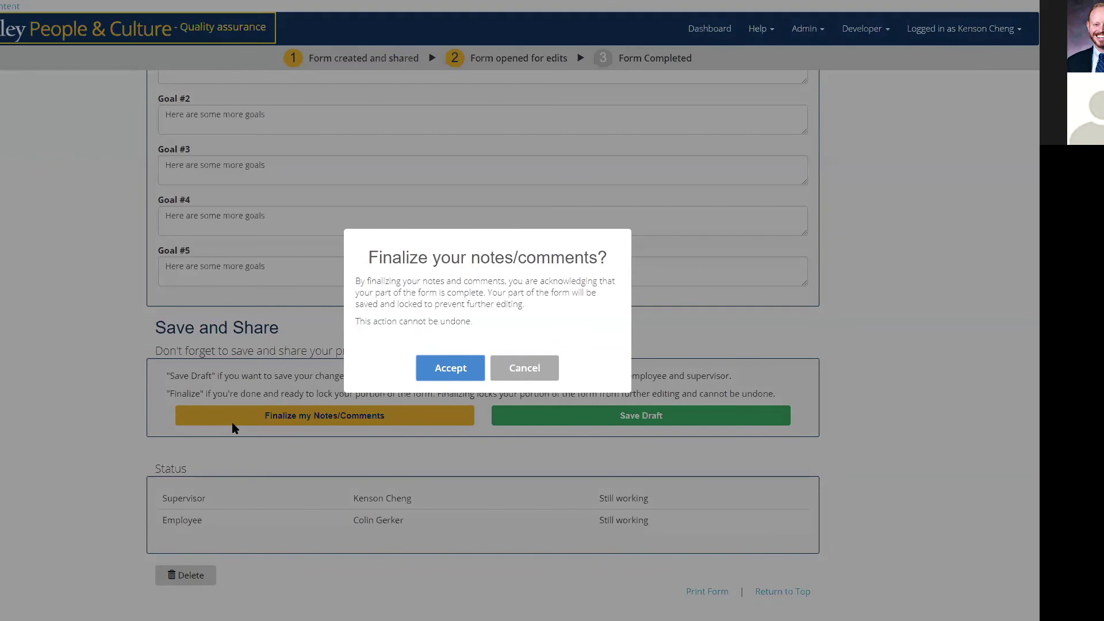
click(425, 361)
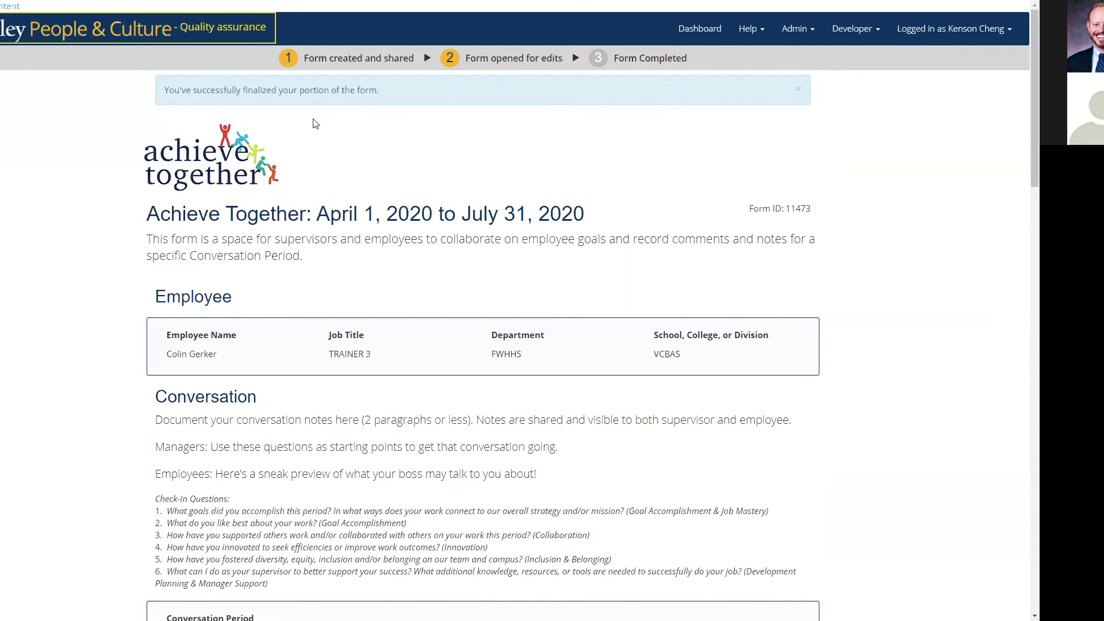
scroll(309, 132, down, 5)
scroll(309, 131, down, 20)
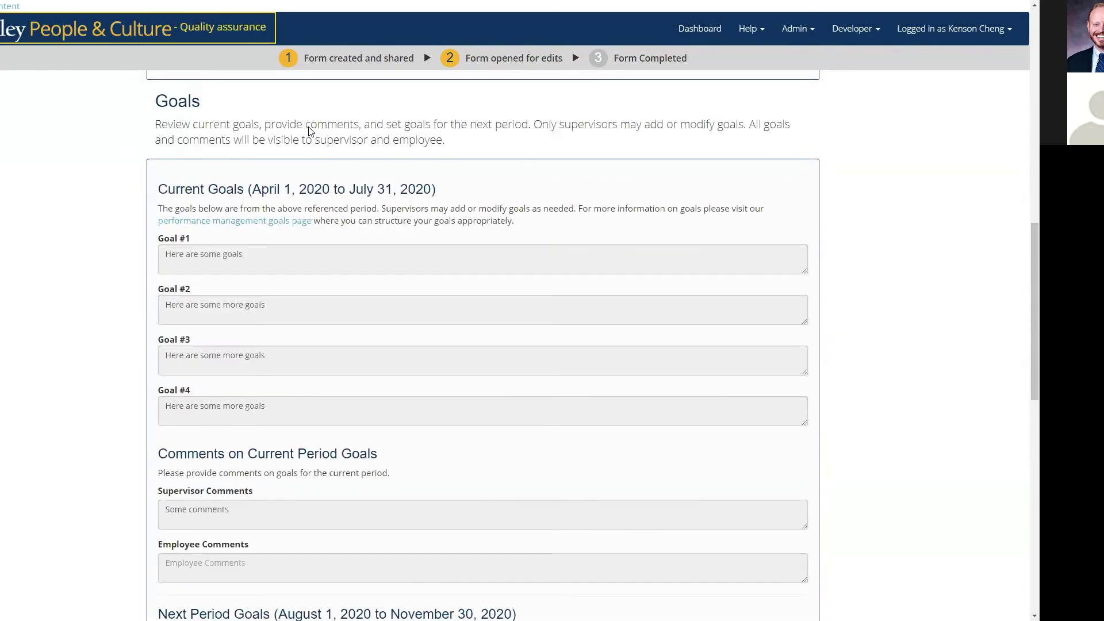
scroll(311, 172, down, 1)
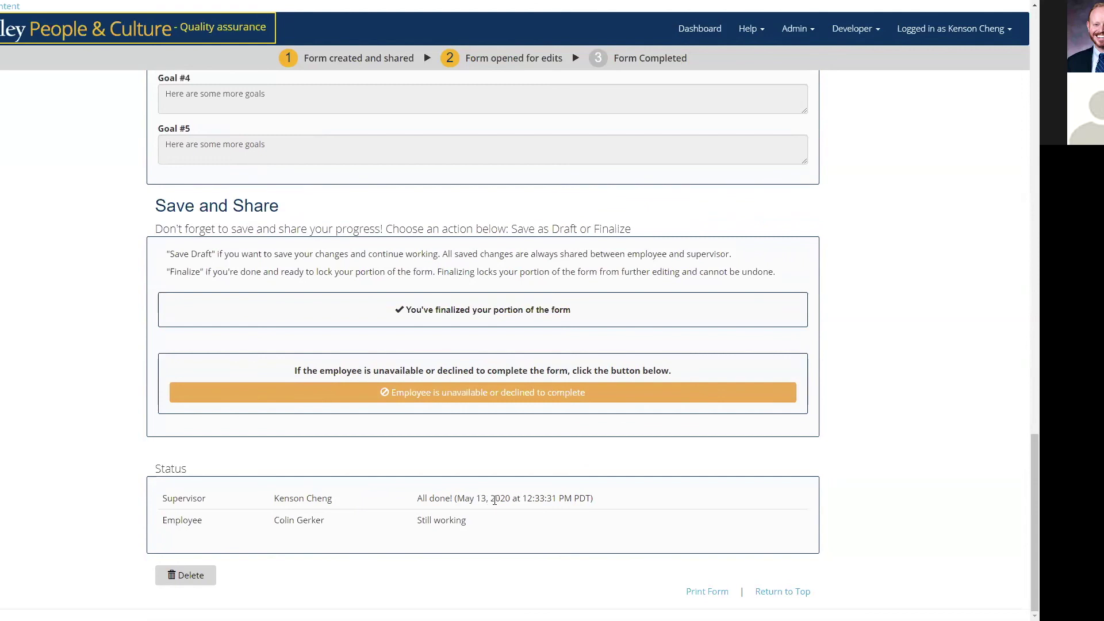
- Return to form 11472, finalize the employee's notes and comments, and check the form's completion status
scroll(495, 500, up, 15)
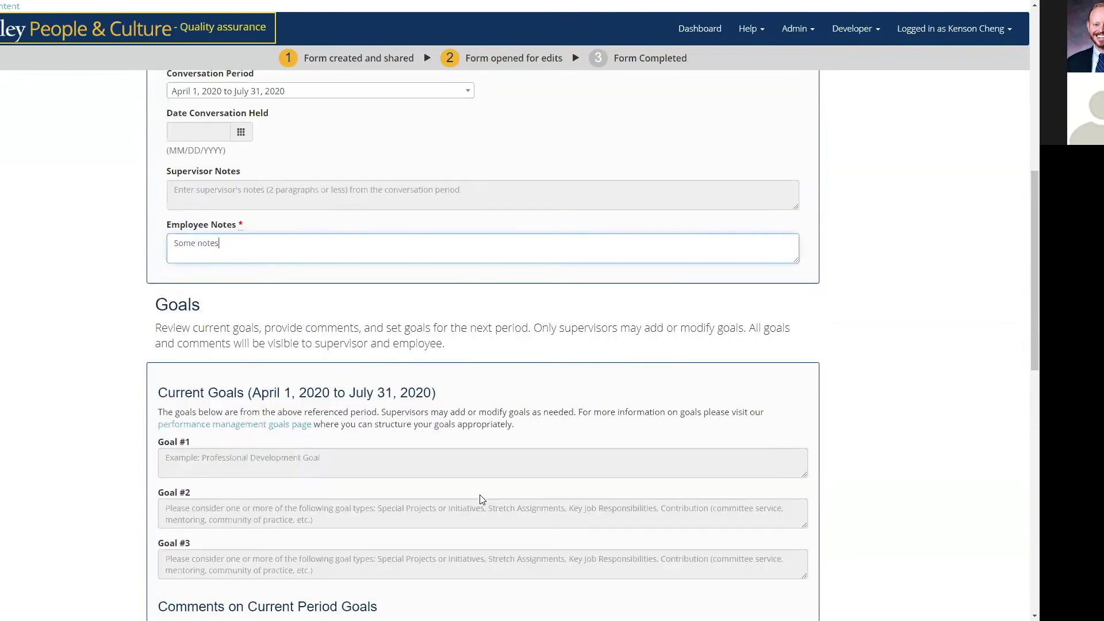
scroll(482, 499, down, 9)
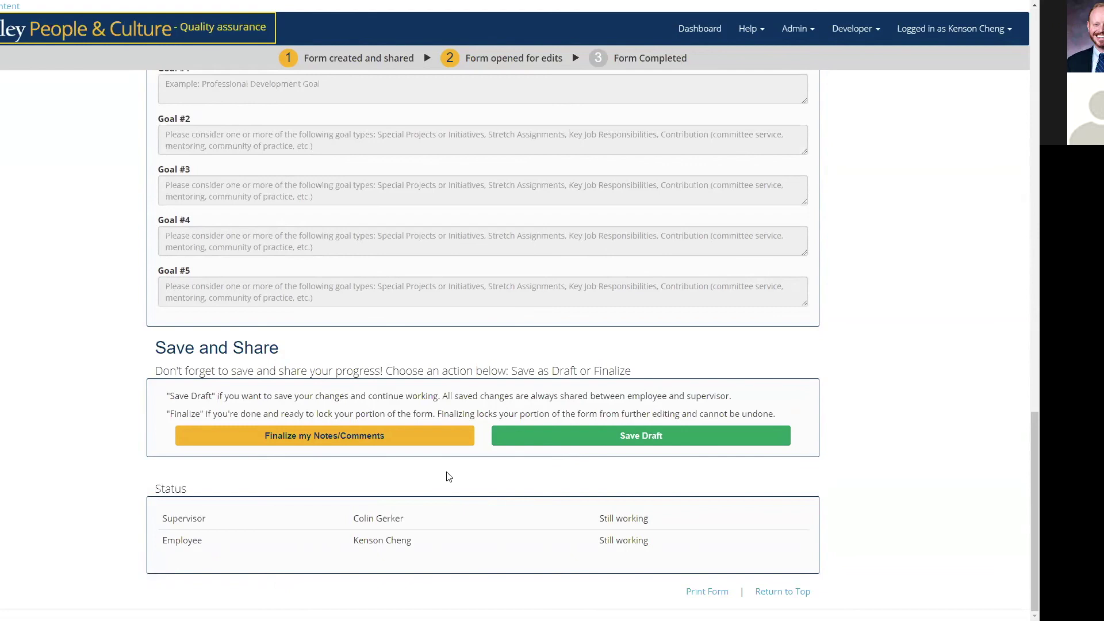
click(378, 440)
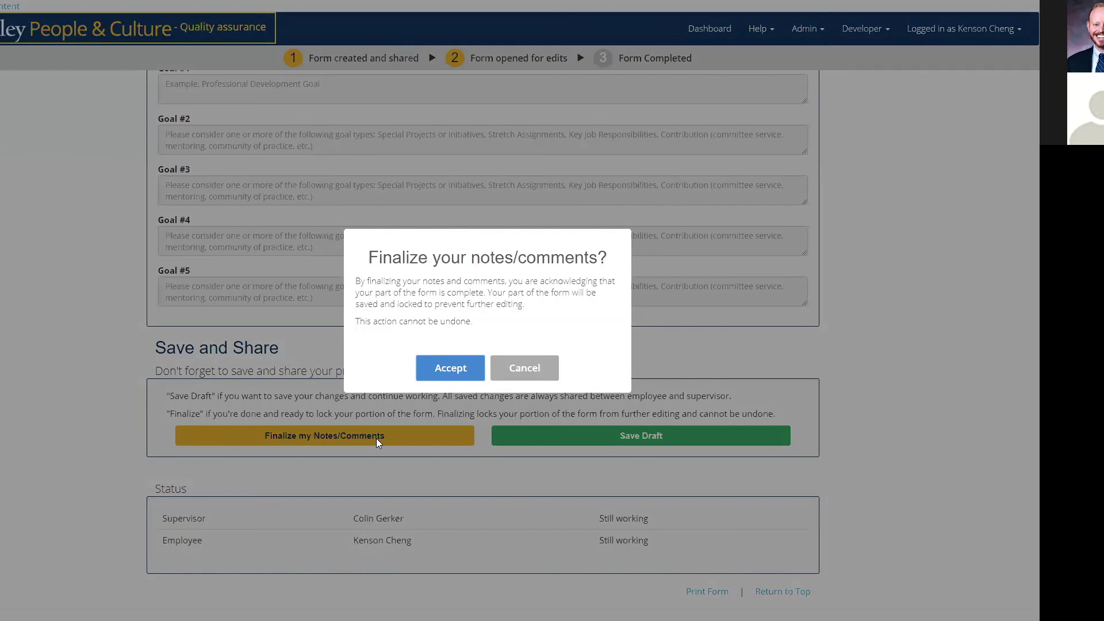
click(448, 370)
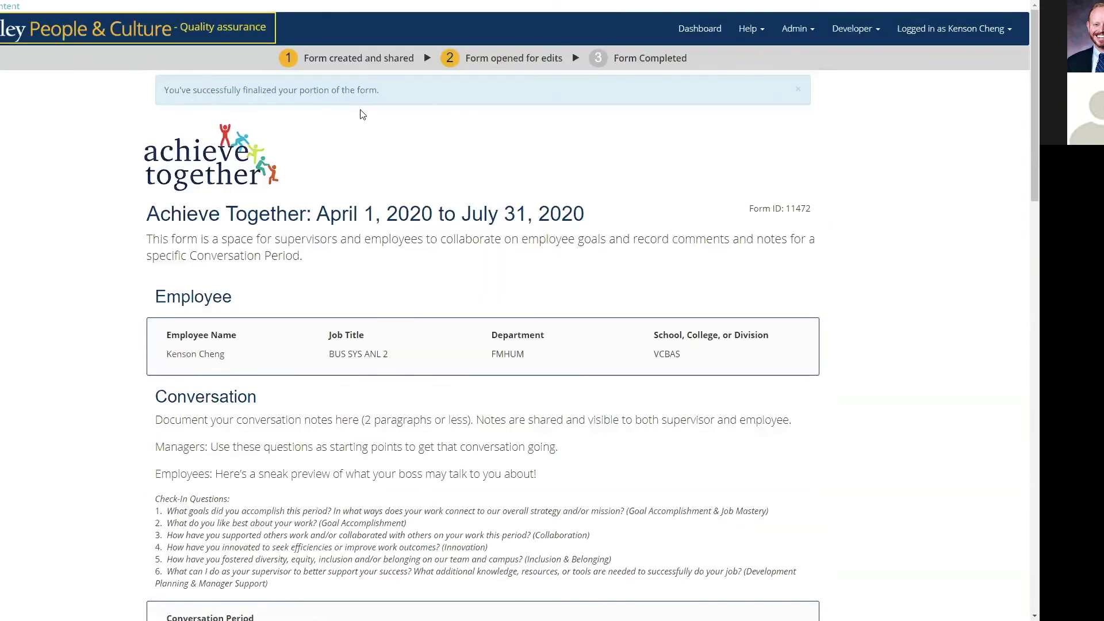
scroll(329, 168, down, 2)
scroll(329, 169, down, 20)
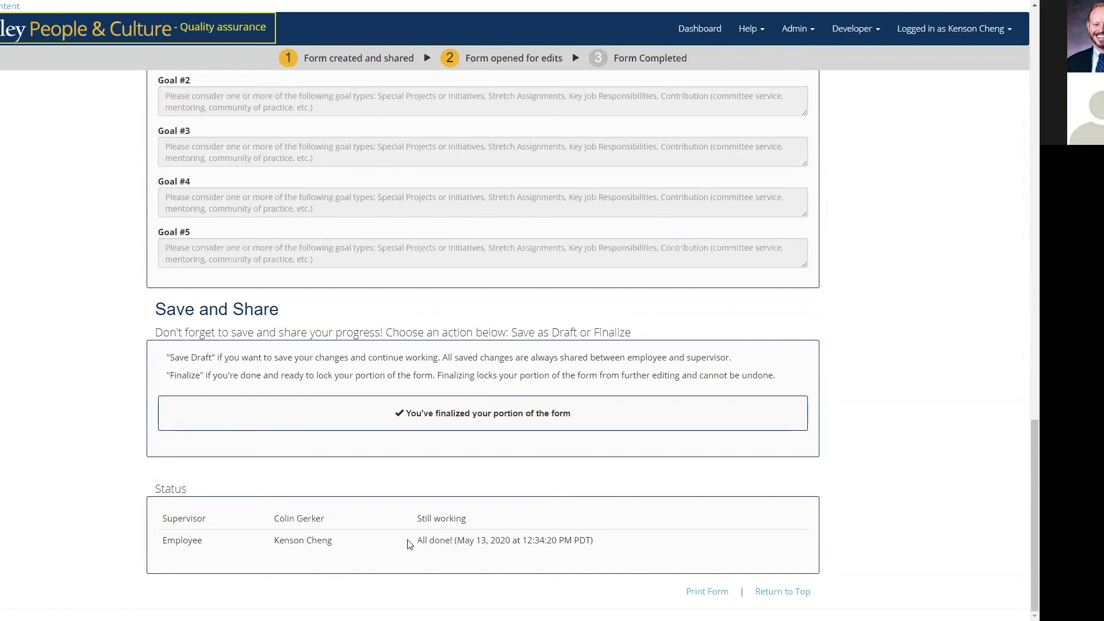
- Return to form 11473, certify that the employee is unavailable or declined to complete it, and review the form
key(ctrl+Tab)
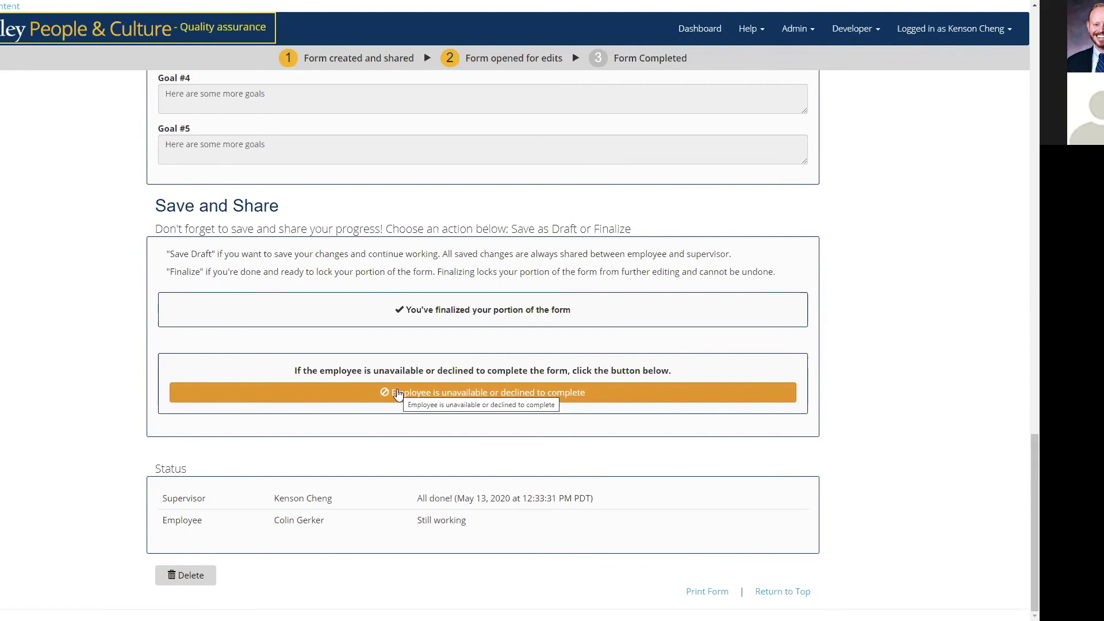
click(397, 393)
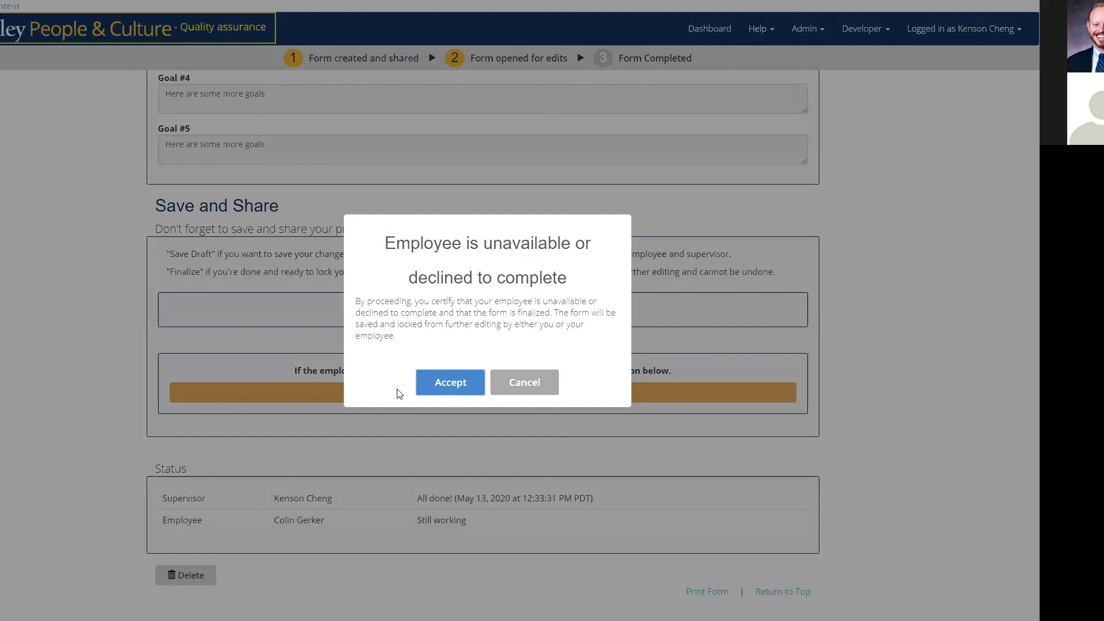
click(451, 385)
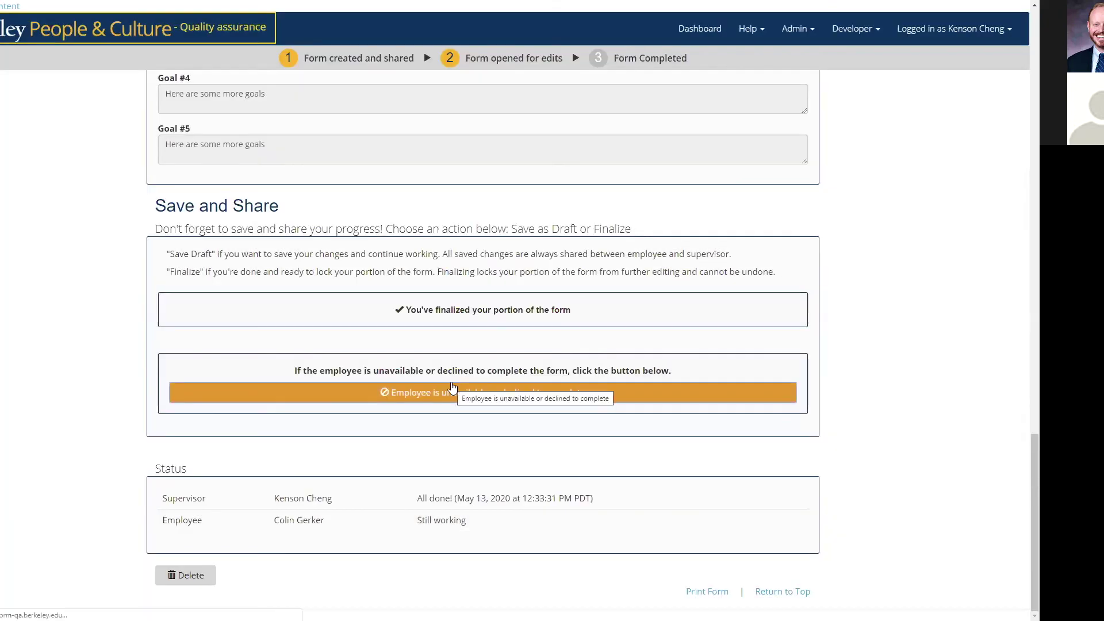
click(452, 389)
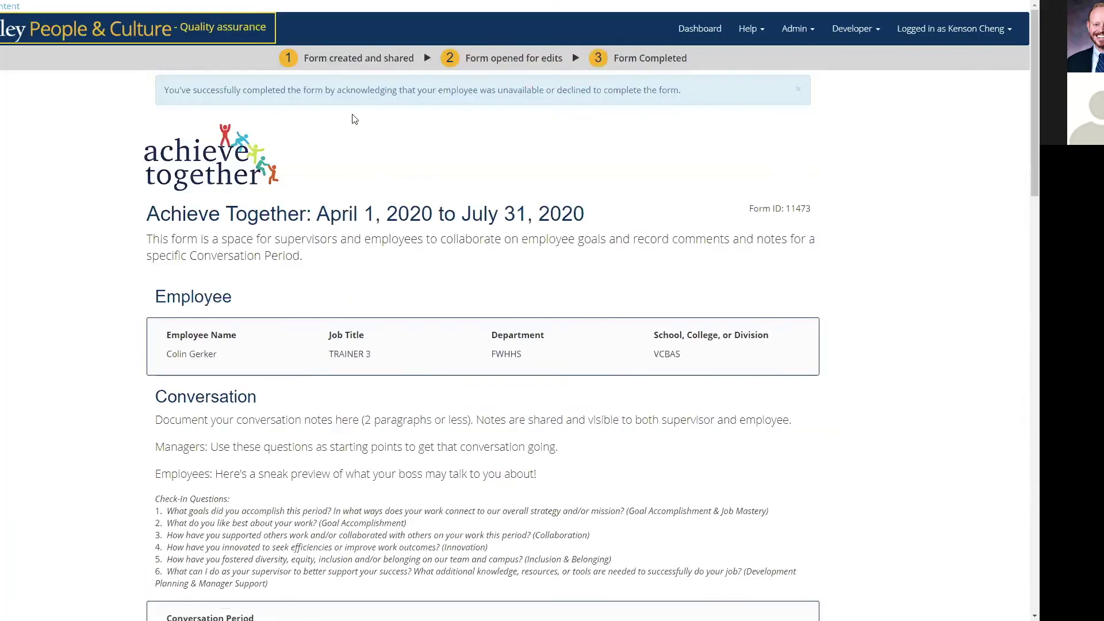
scroll(354, 111, down, 20)
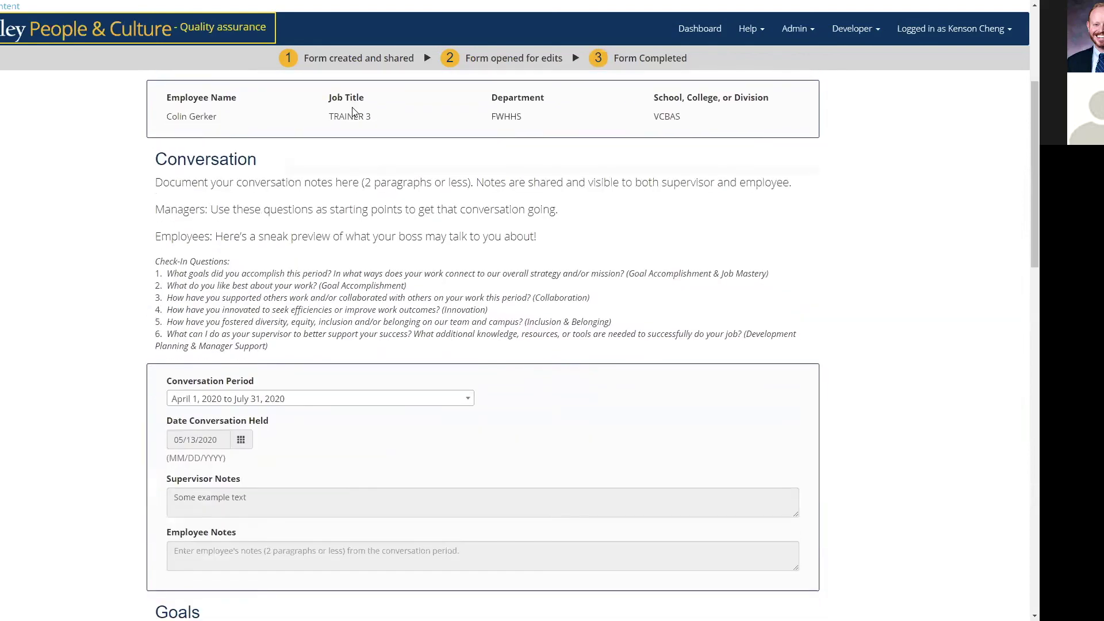